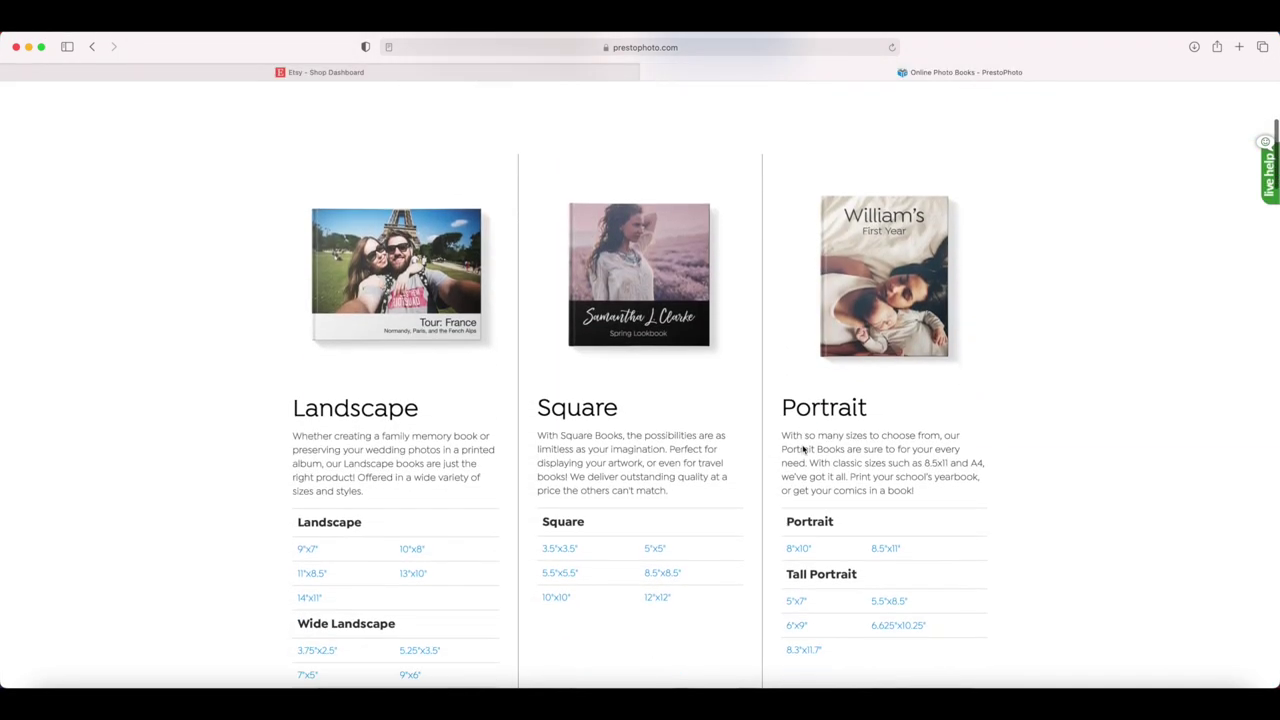
# Step: Go to the Apple Photo Books page under Photo Books and scroll through it
pyautogui.scroll(-10, 803, 450)
pyautogui.scroll(15, 803, 450)
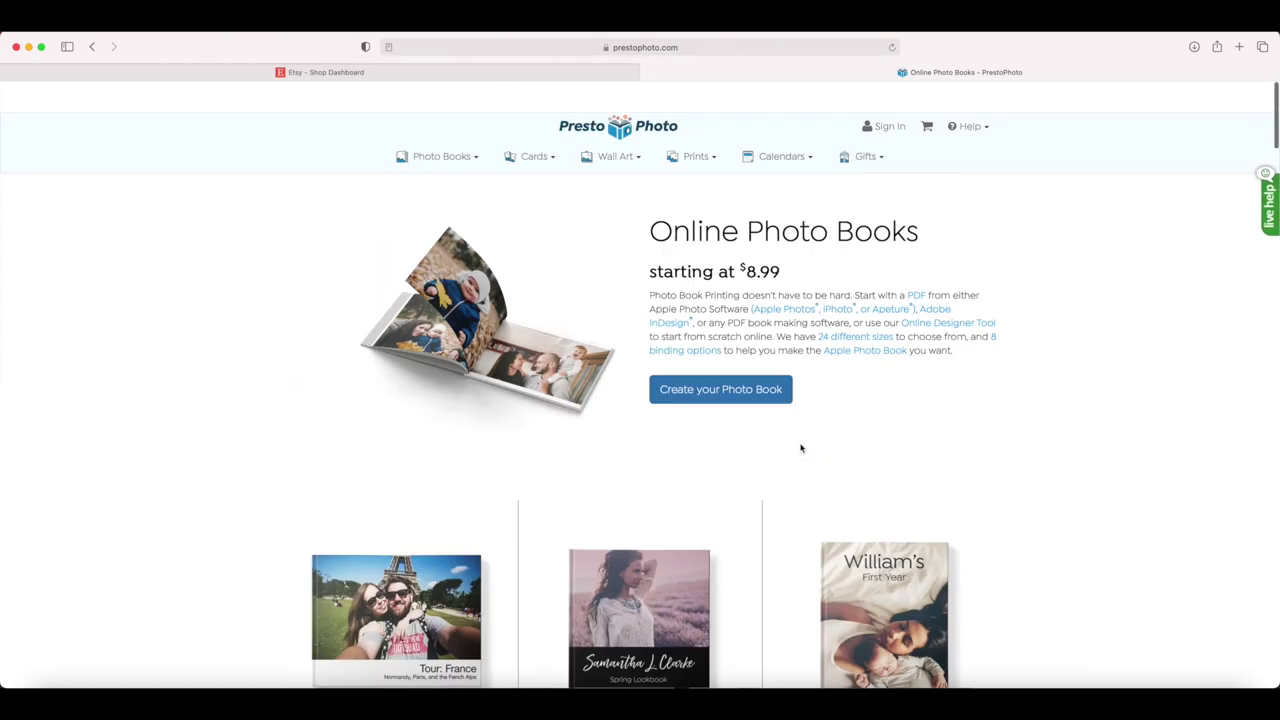
pyautogui.click(441, 125)
pyautogui.click(453, 155)
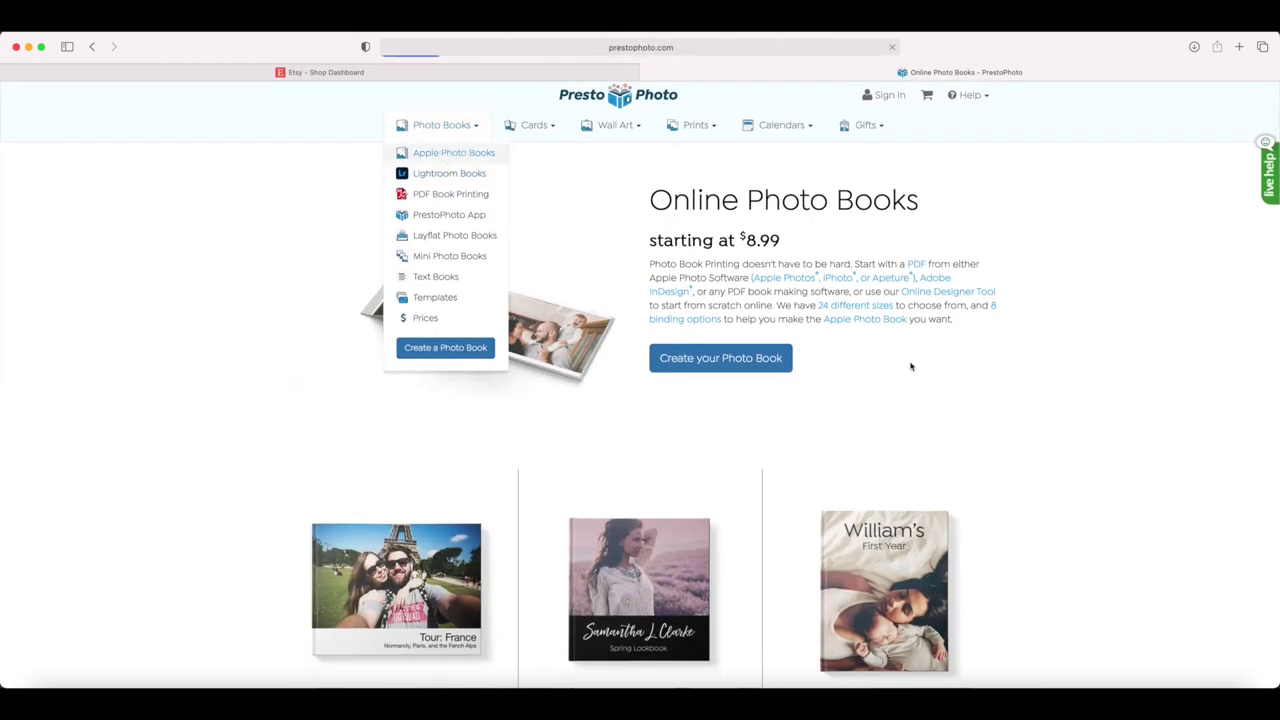
pyautogui.scroll(-1, 1053, 430)
pyautogui.scroll(-10, 1053, 430)
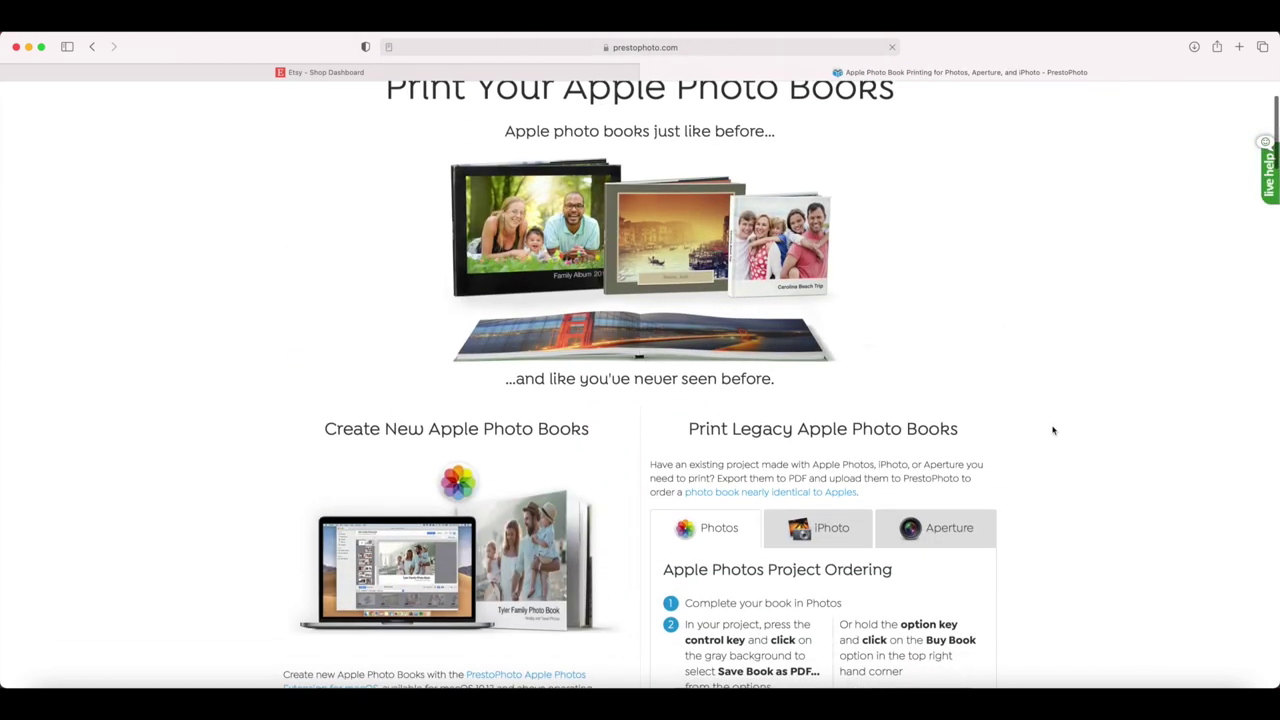
pyautogui.scroll(-7, 1053, 430)
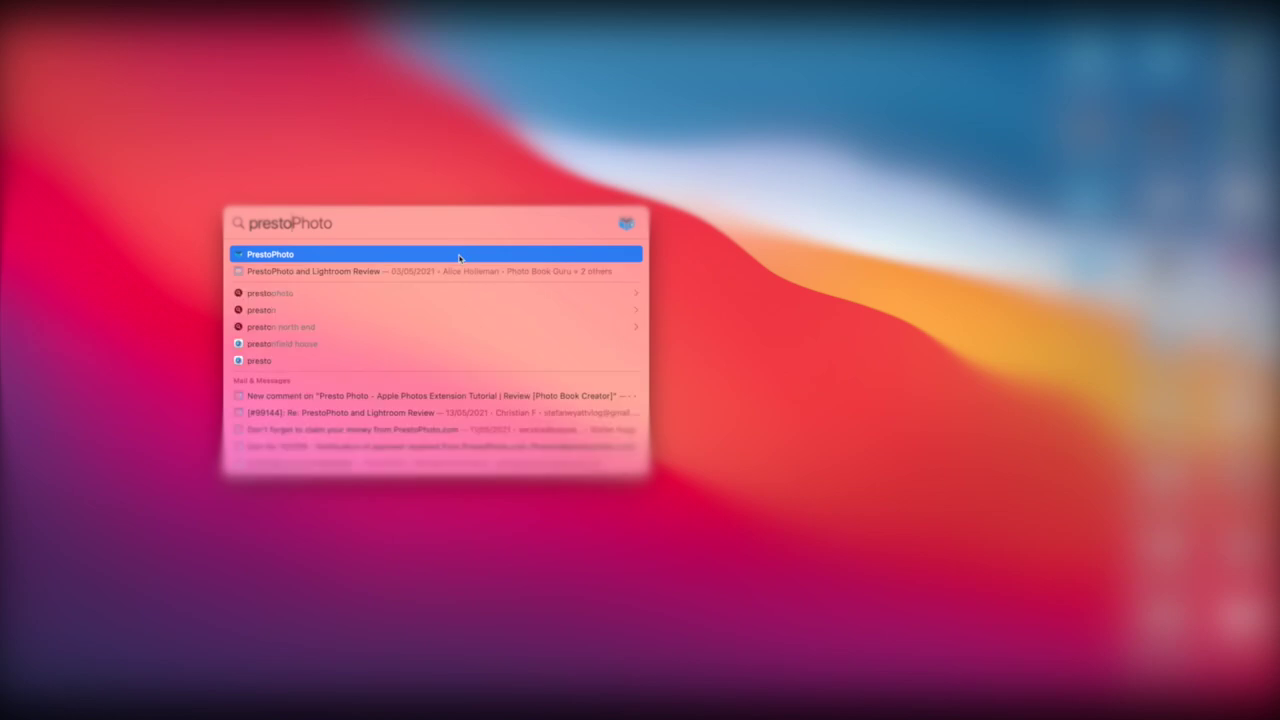
# Step: Launch PrestoPhoto and start a new Landscape 13x11 PrestoPhoto book via File > Create > Book
pyautogui.click(459, 258)
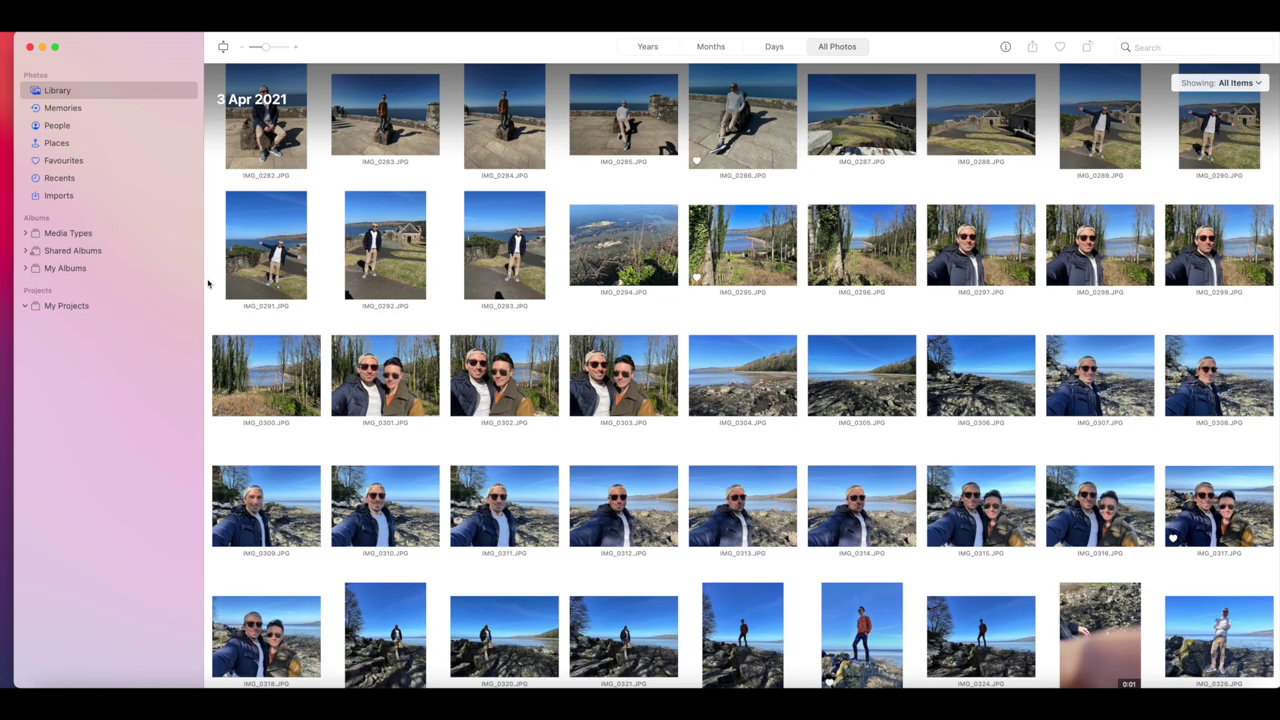
pyautogui.click(88, 28)
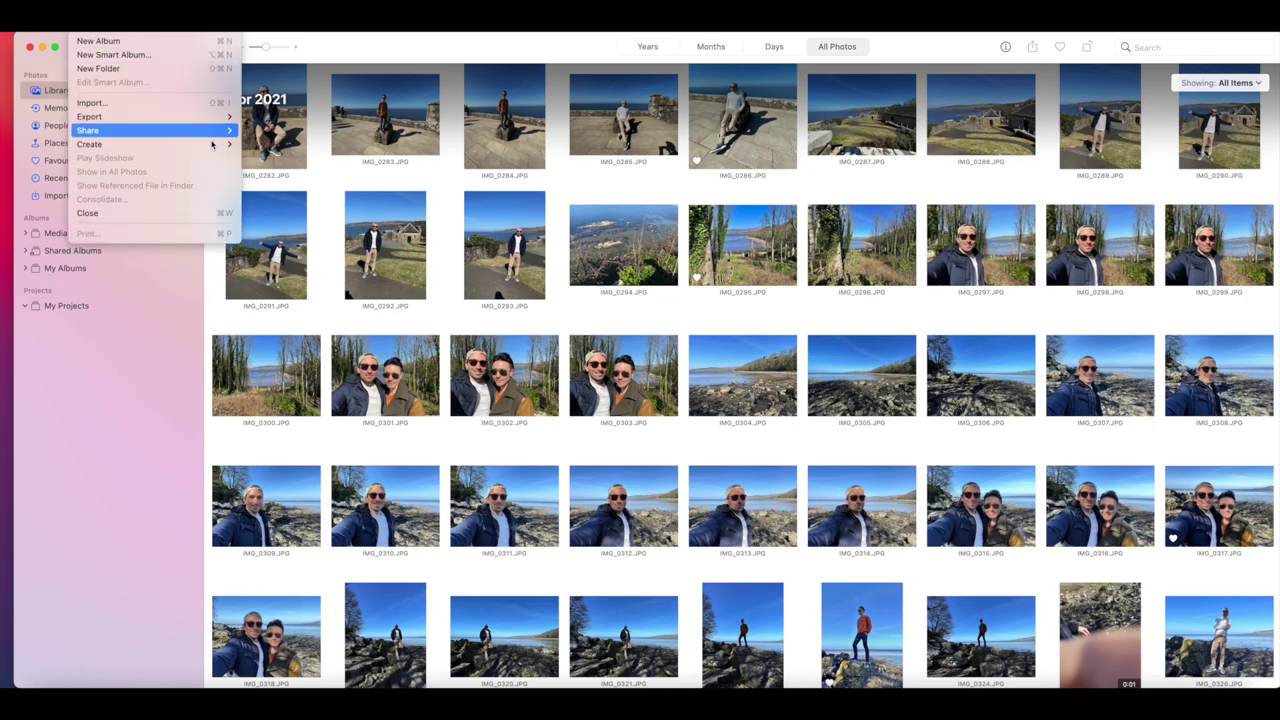
pyautogui.moveTo(212, 145)
pyautogui.moveTo(280, 146)
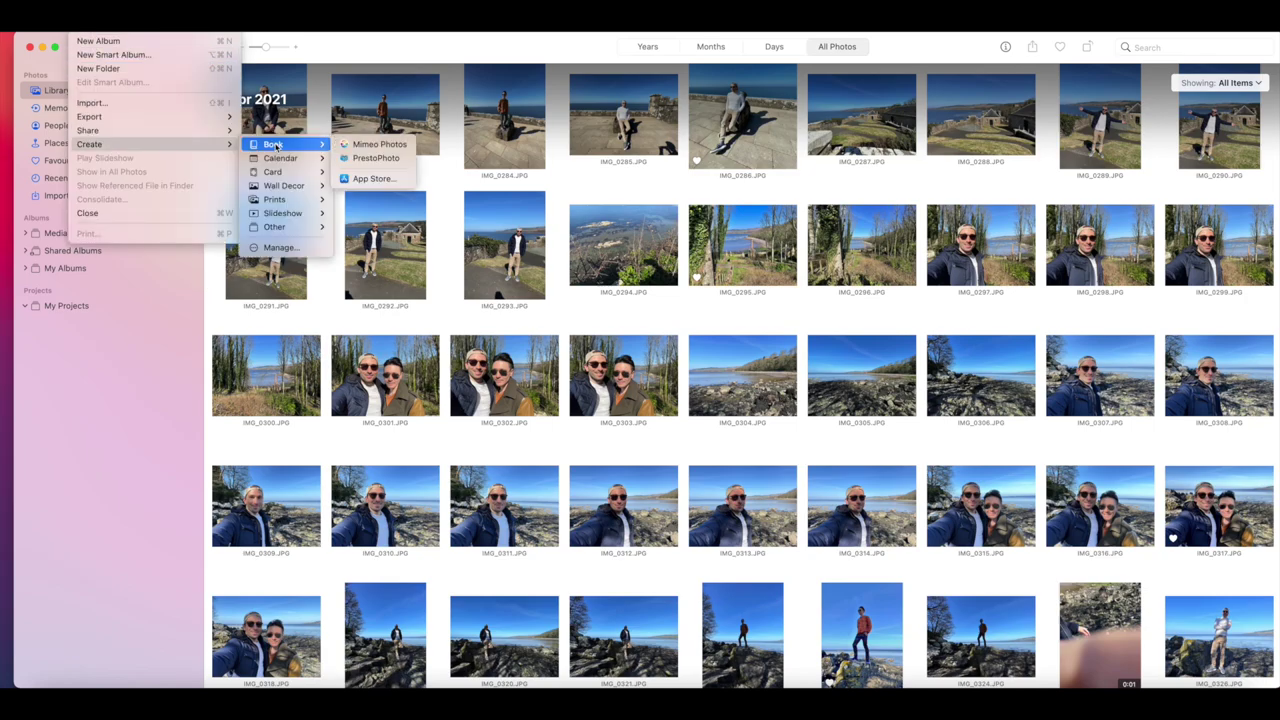
pyautogui.click(364, 159)
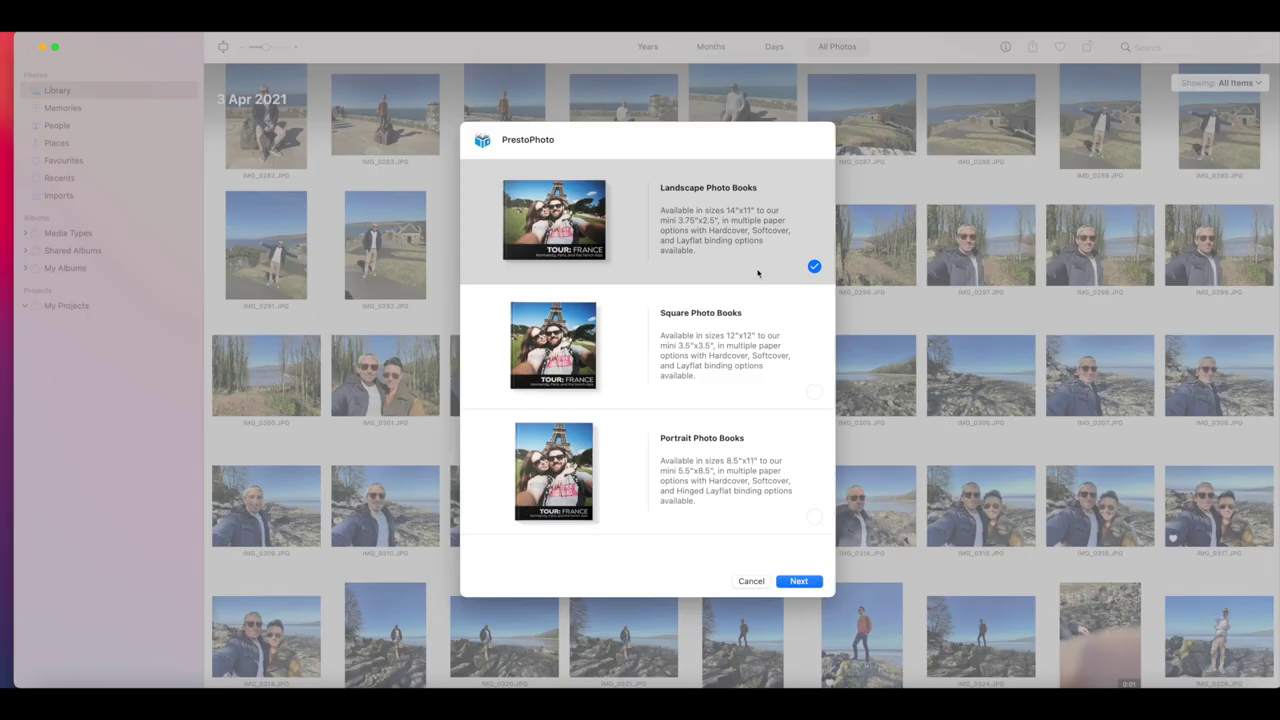
pyautogui.click(810, 580)
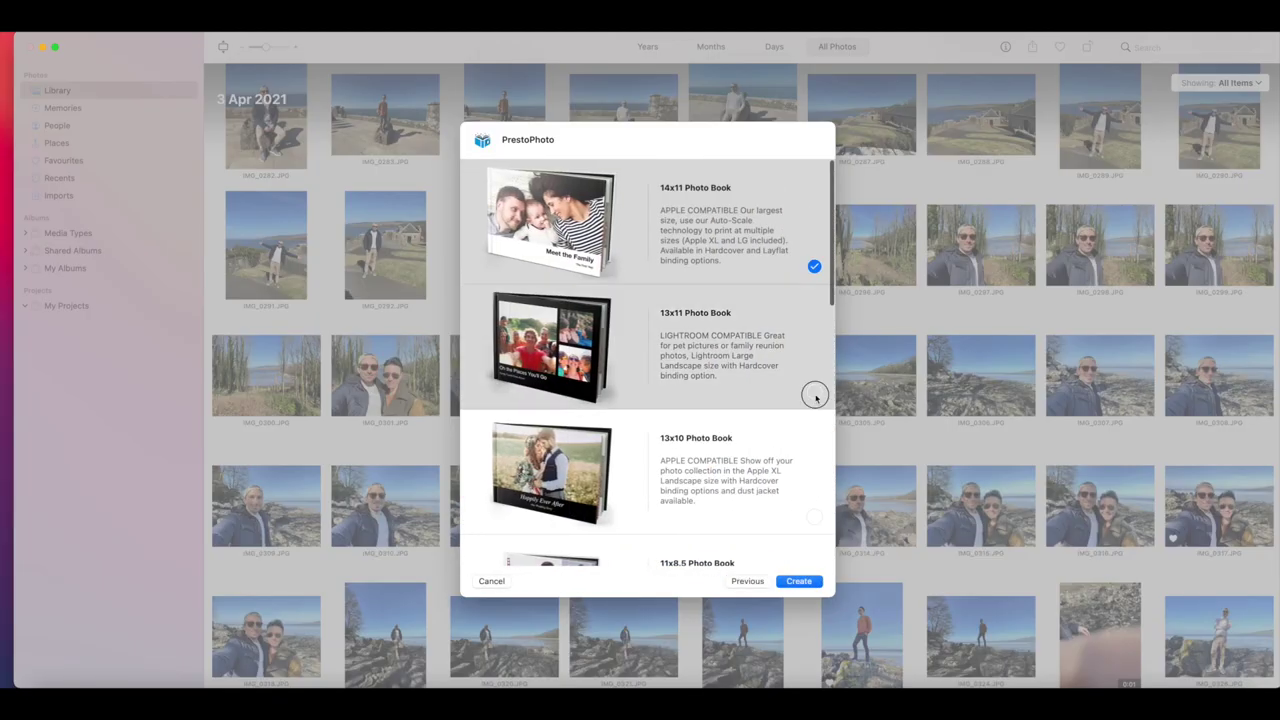
pyautogui.click(813, 393)
# Step: Create the 13x11 book and pick the fourth, mountain-lake template
pyautogui.click(807, 588)
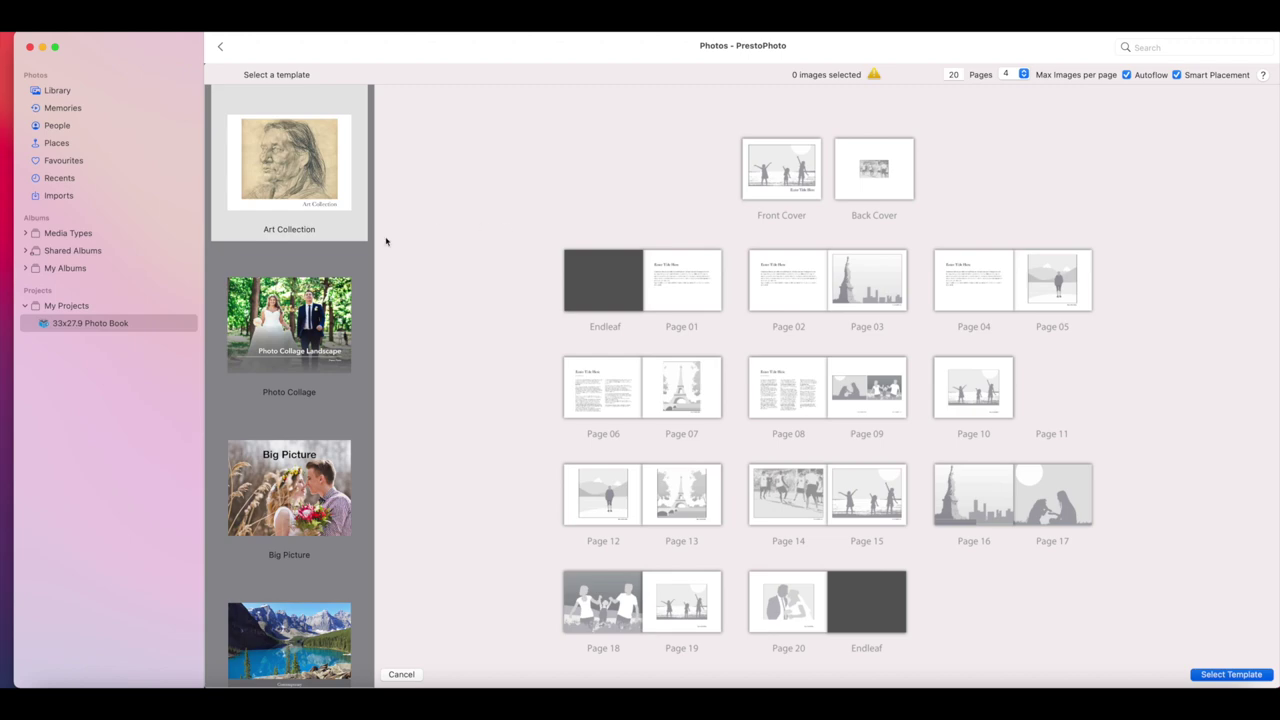
pyautogui.scroll(-3, 265, 280)
pyautogui.scroll(-10, 265, 280)
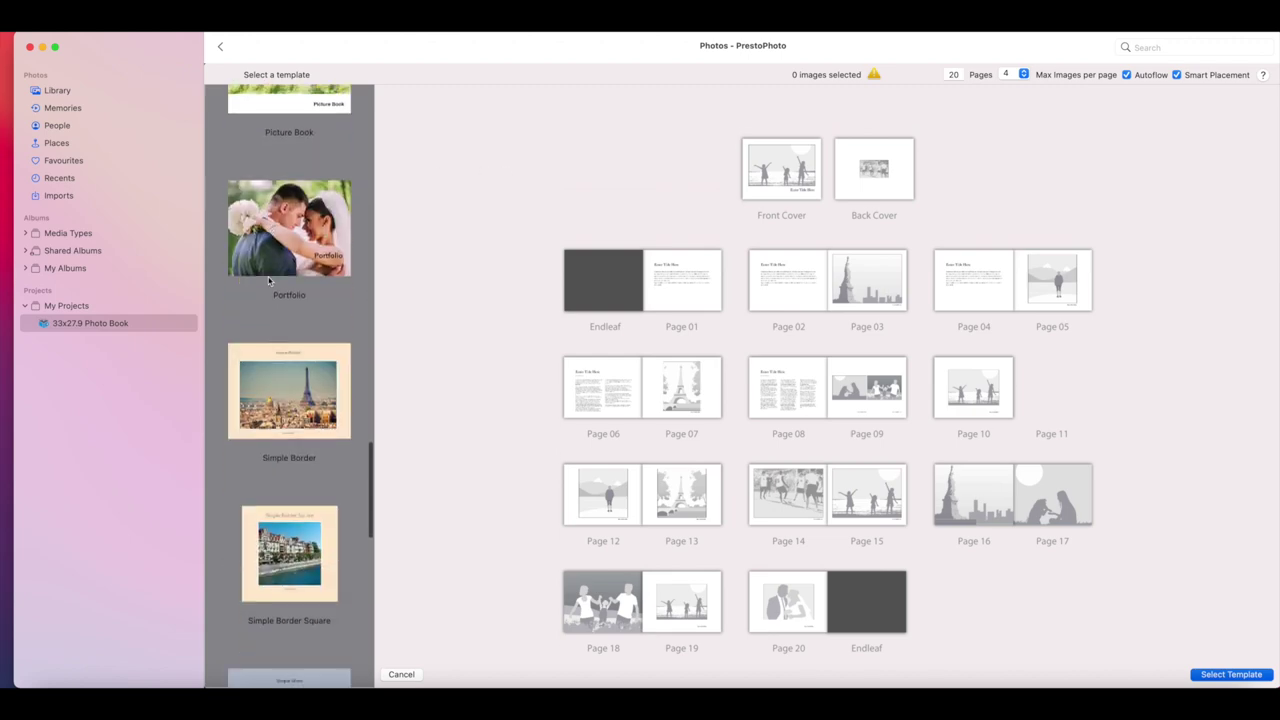
pyautogui.scroll(5, 268, 282)
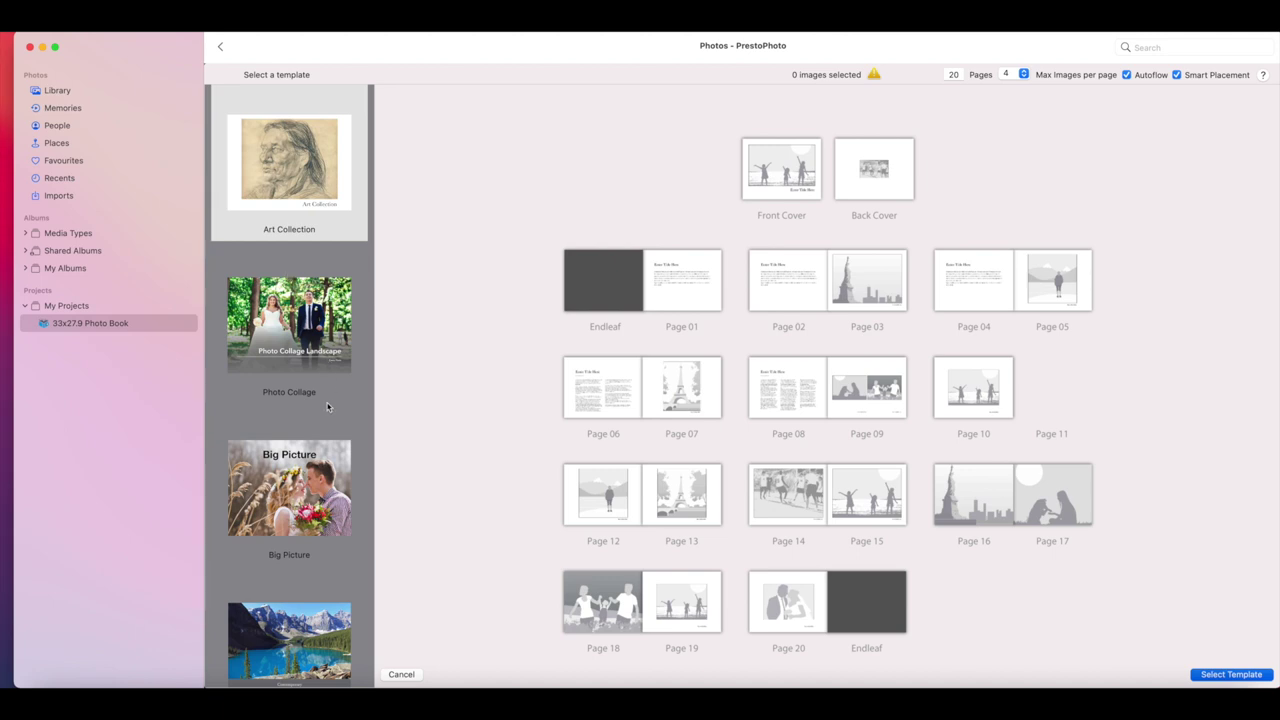
pyautogui.click(305, 625)
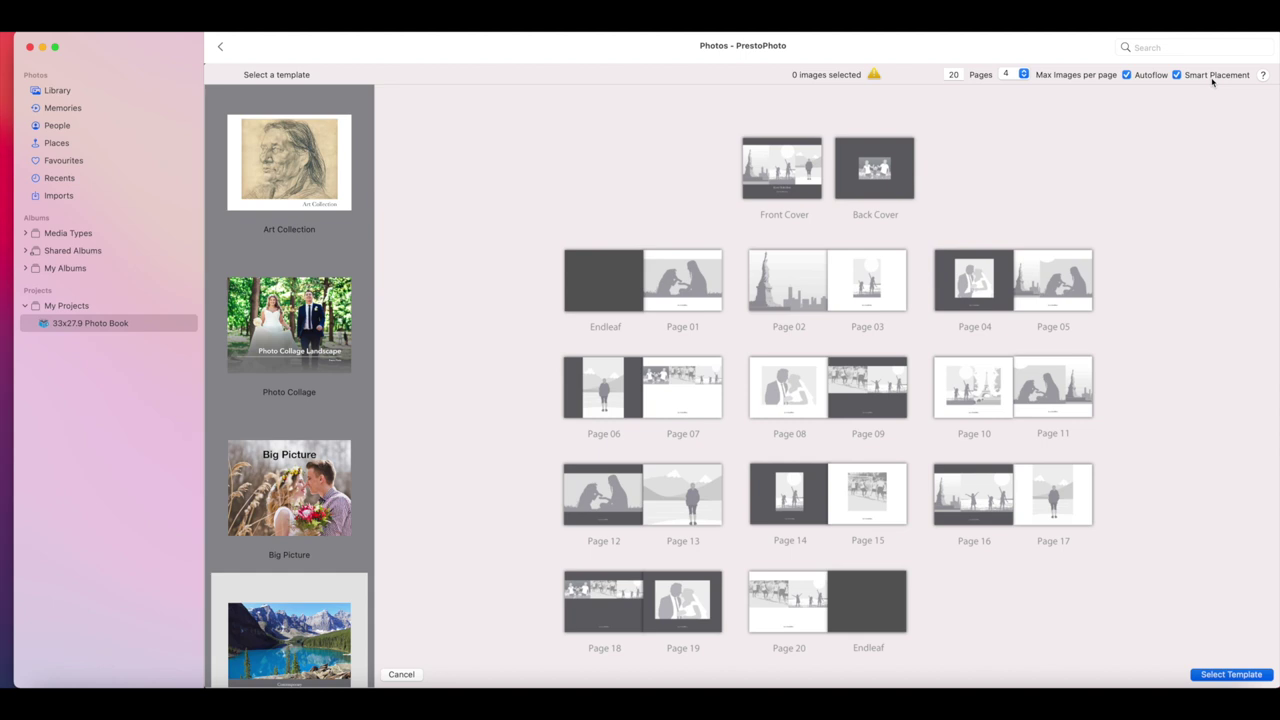
# Step: Generate the pages from the template and connect Lightroom Cloud as an image source
pyautogui.click(1243, 675)
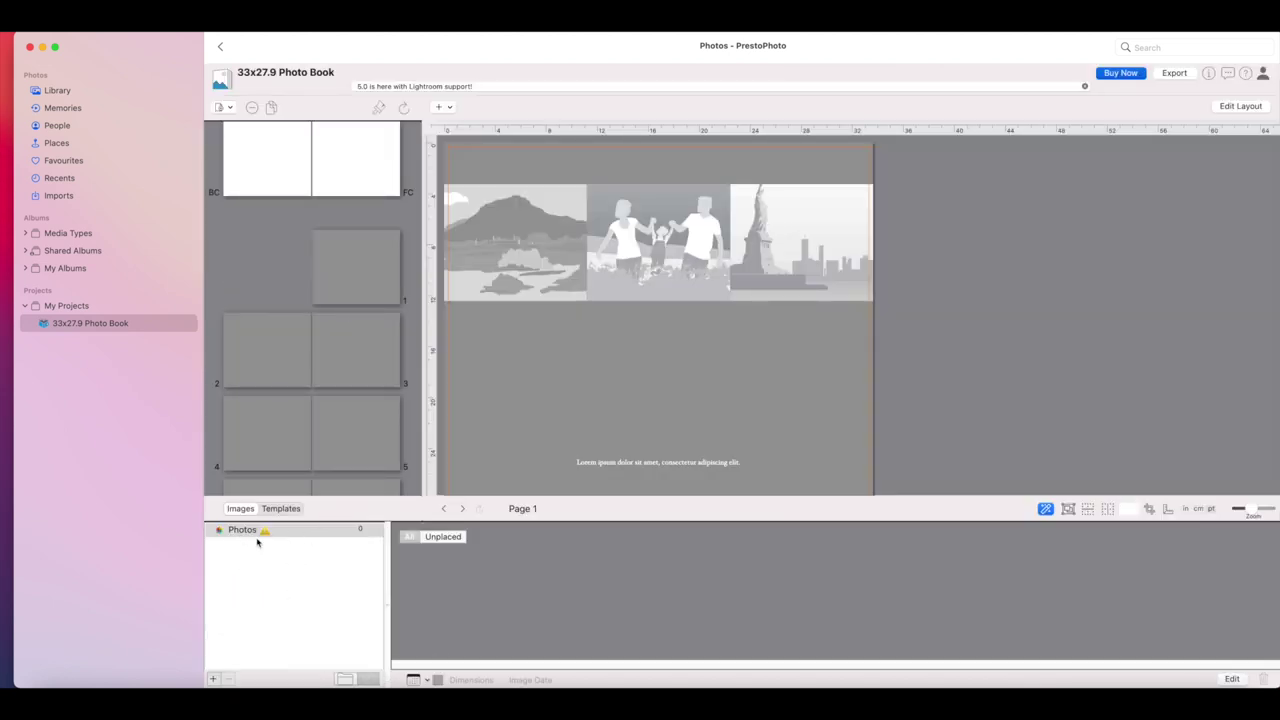
pyautogui.click(214, 680)
pyautogui.click(248, 661)
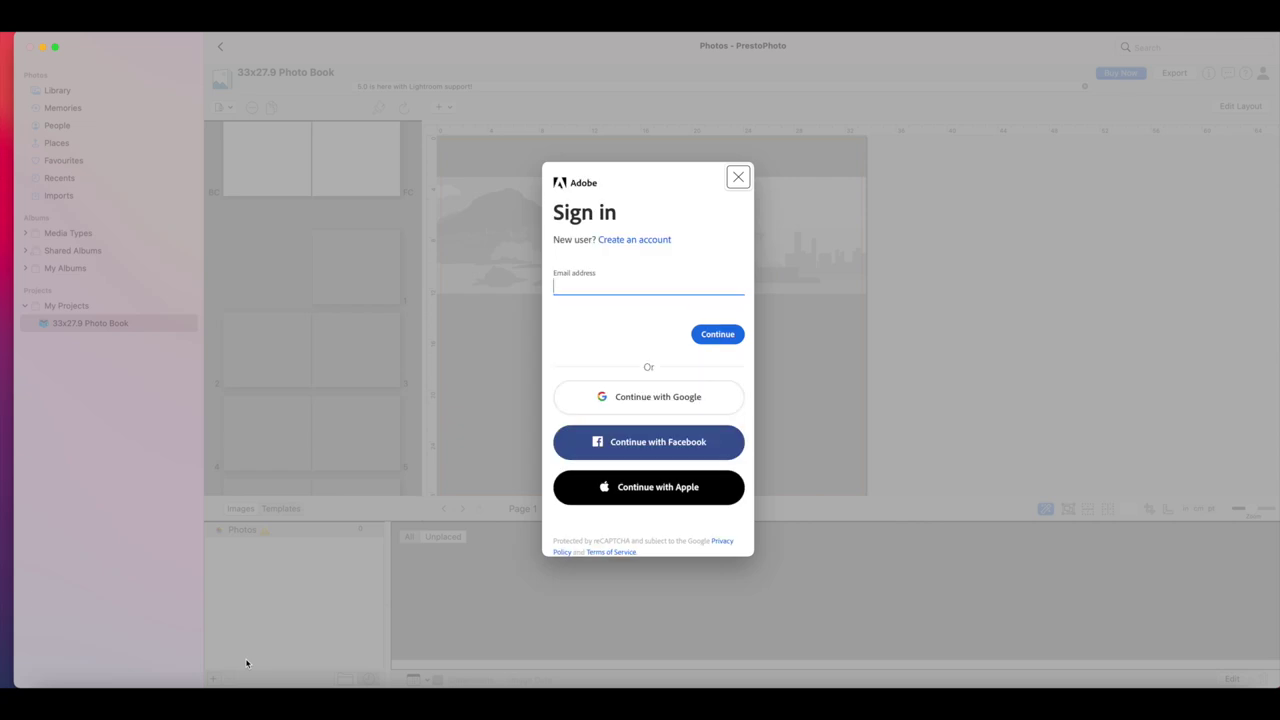
pyautogui.press('Escape')
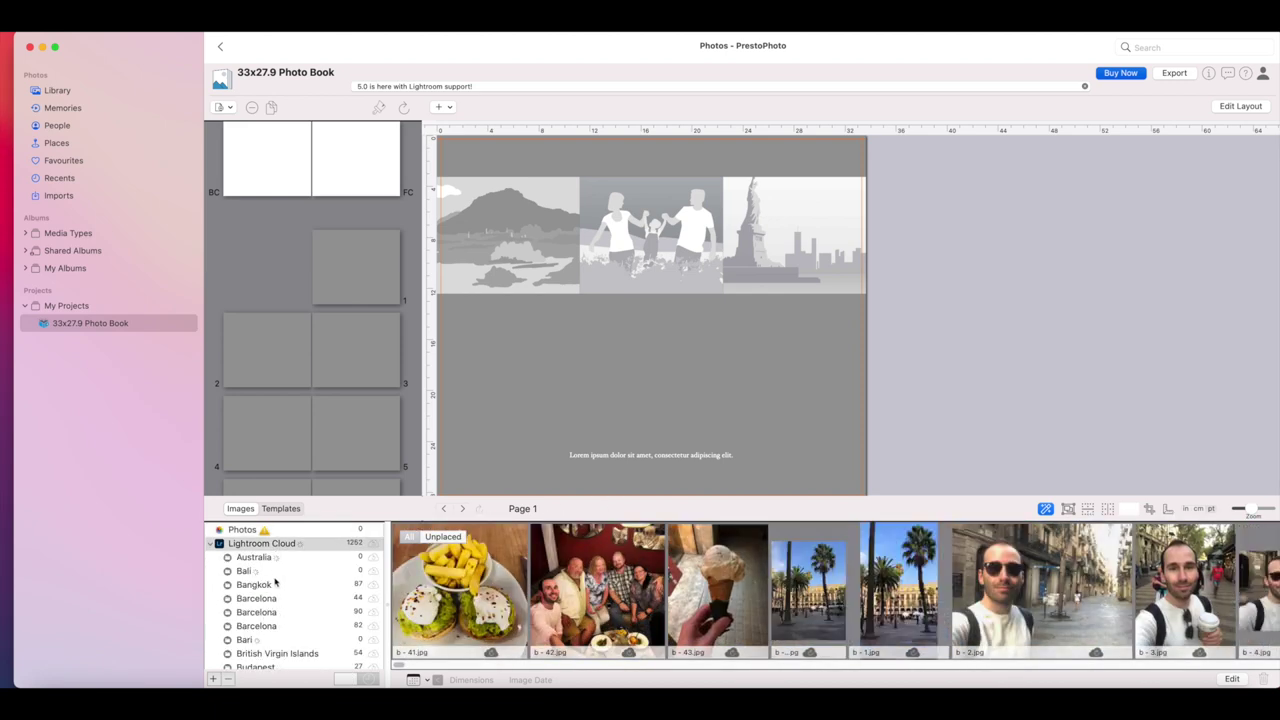
pyautogui.scroll(-15, 271, 620)
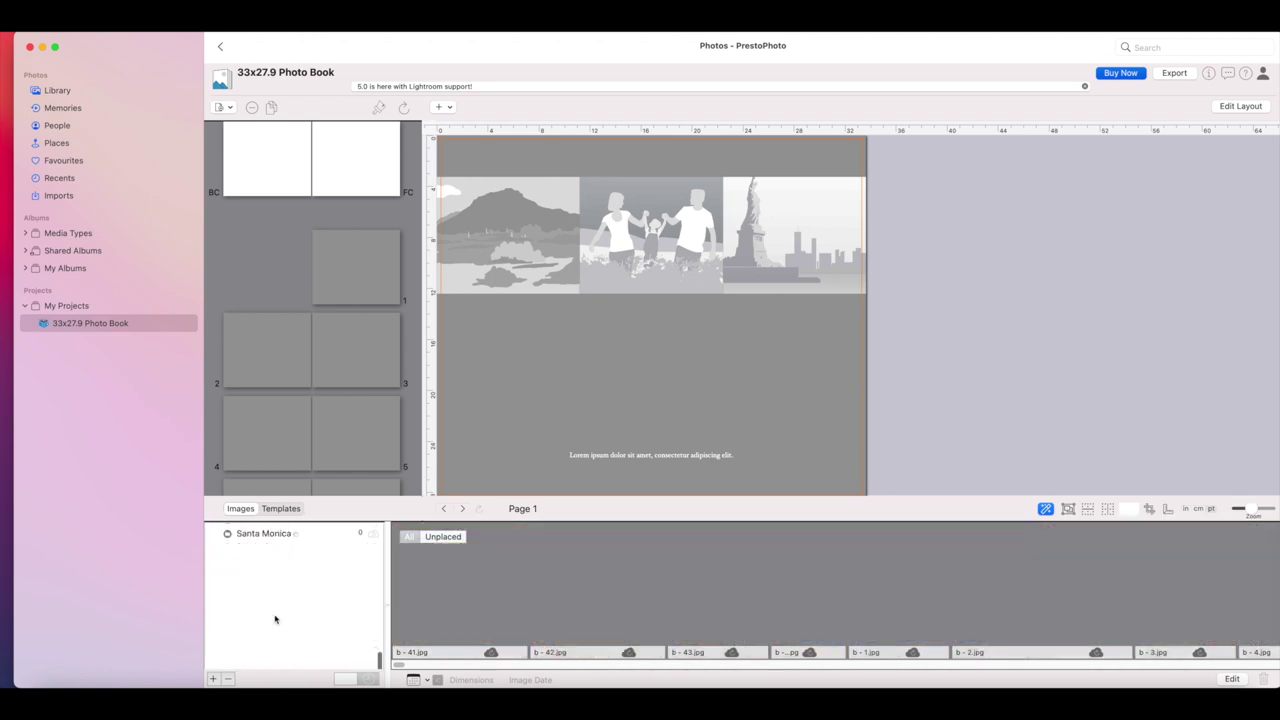
# Step: Wait for the Lightroom Cloud library to sync its 6635 photos into the sources list
pyautogui.scroll(15, 276, 618)
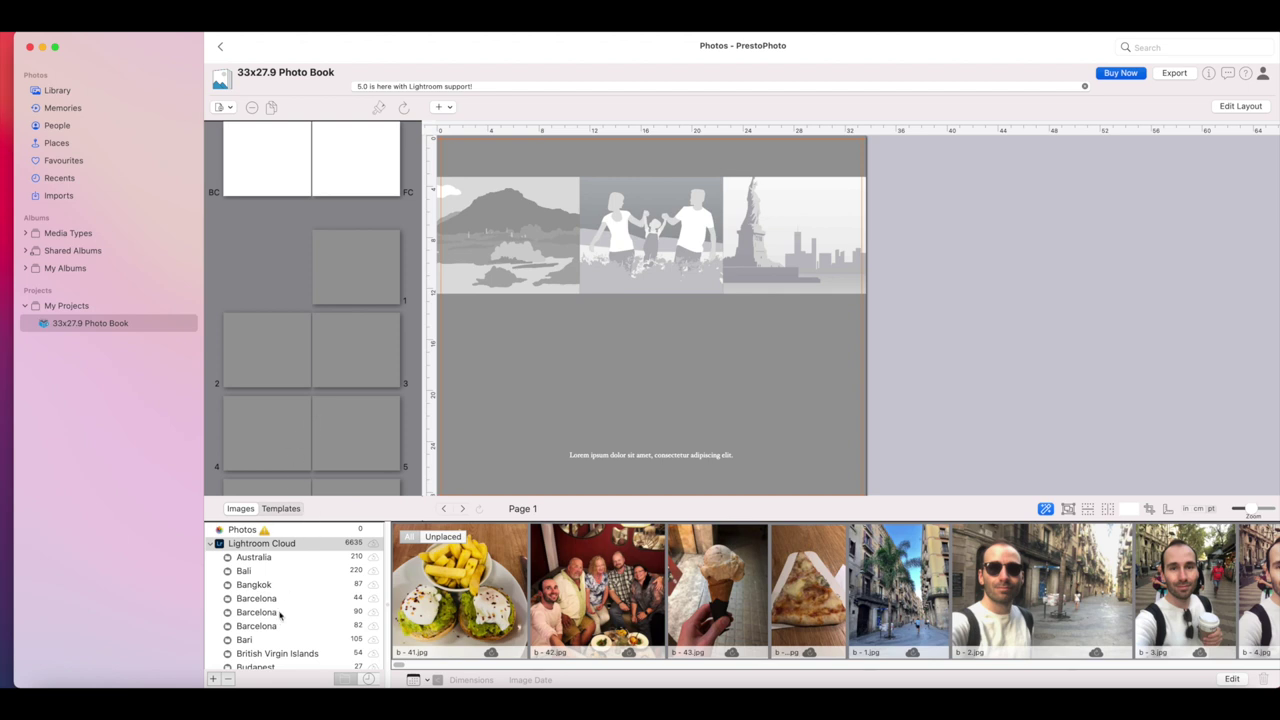
# Step: Show the Lightroom Australia album's photos and open page 2 of the book
pyautogui.click(266, 557)
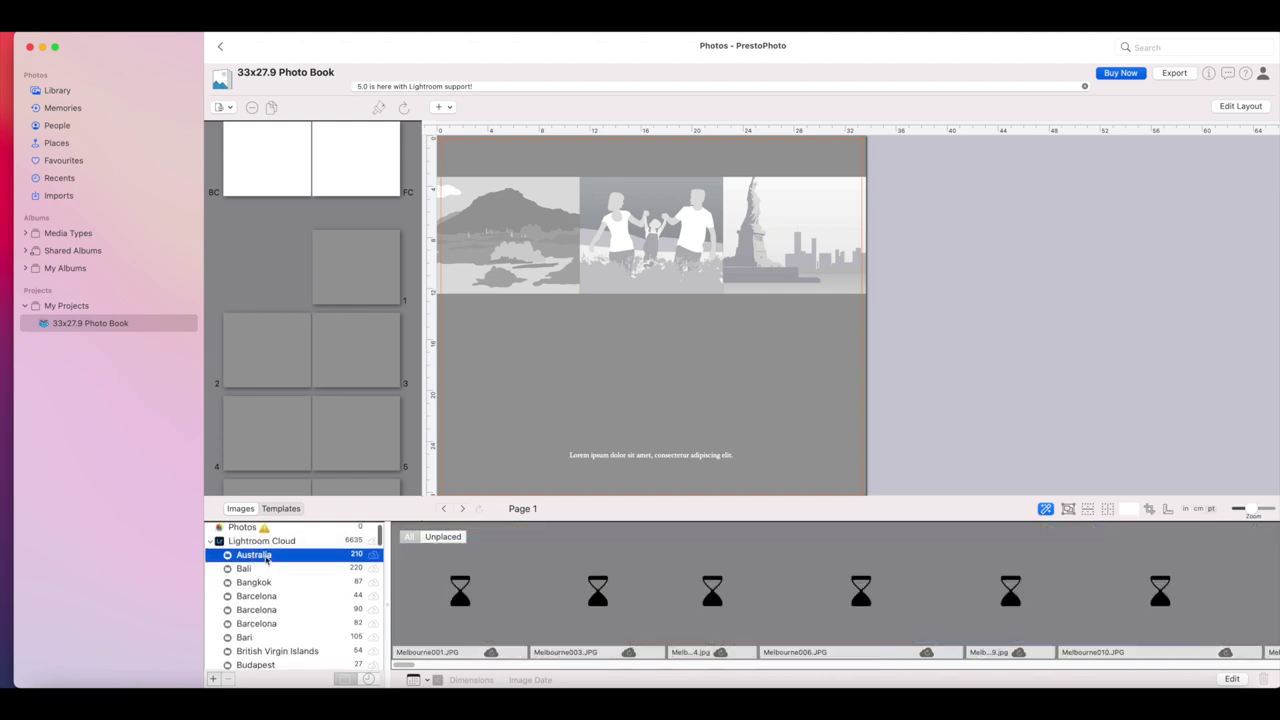
pyautogui.scroll(-5, 352, 240)
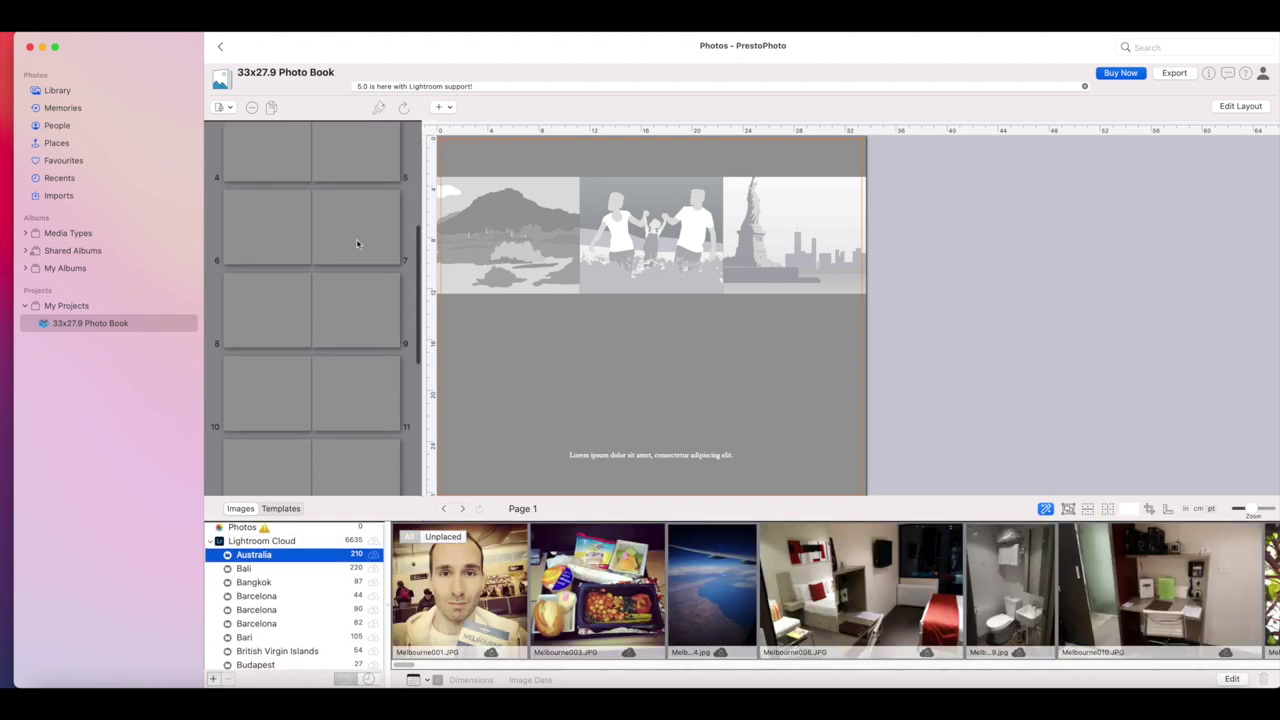
pyautogui.scroll(5, 357, 243)
pyautogui.click(358, 272)
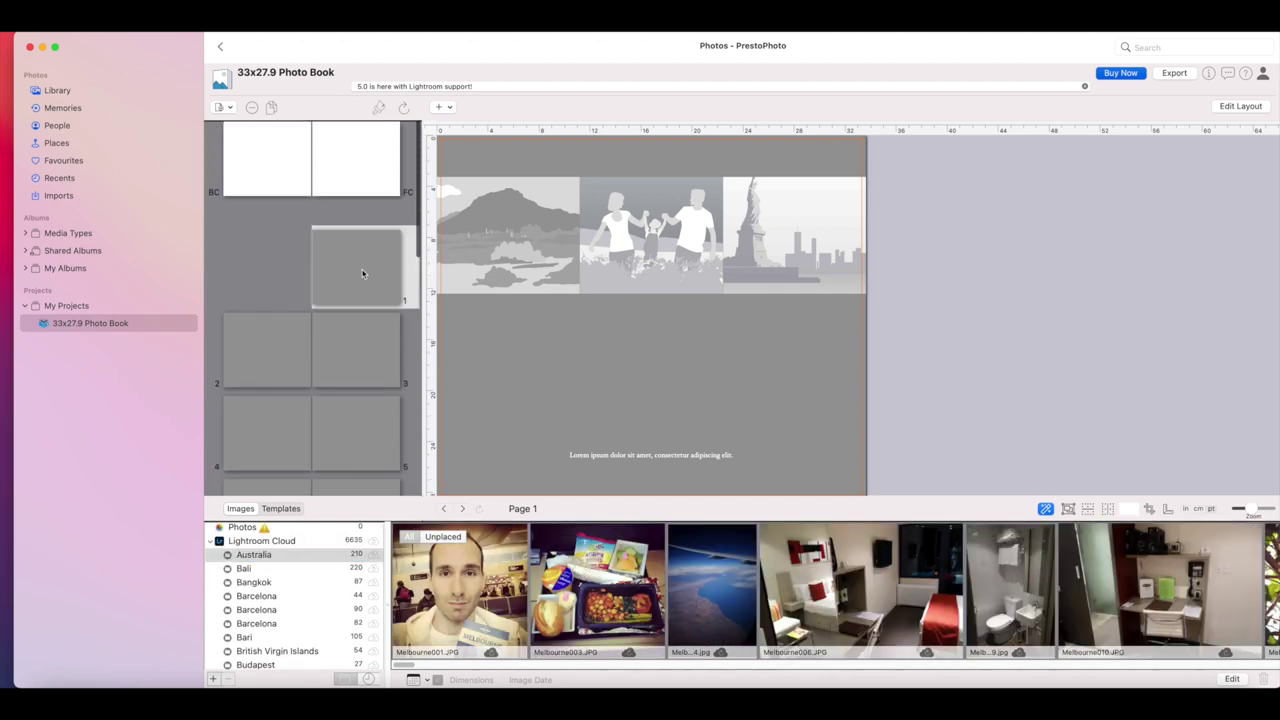
pyautogui.click(368, 331)
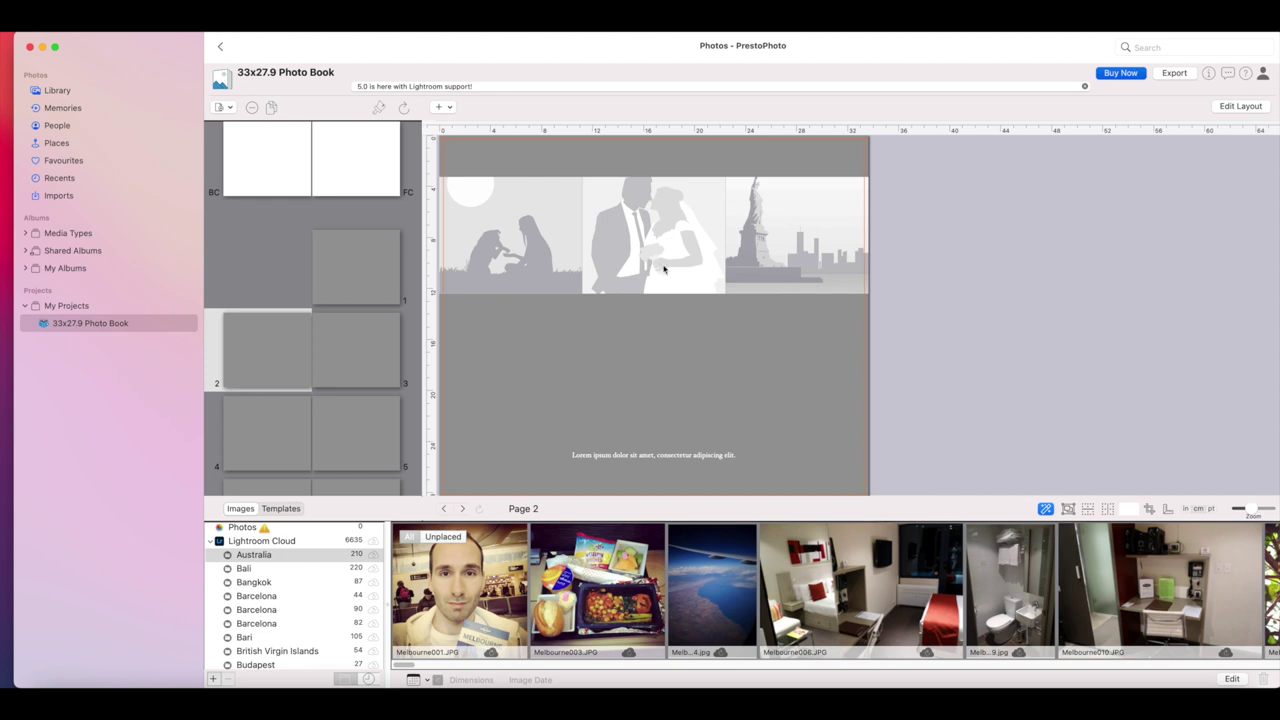
# Step: Fill page 2's three slots with Melbourne006, Melbourne010 and the bathroom photo
pyautogui.moveTo(875, 596); pyautogui.dragTo(537, 240)
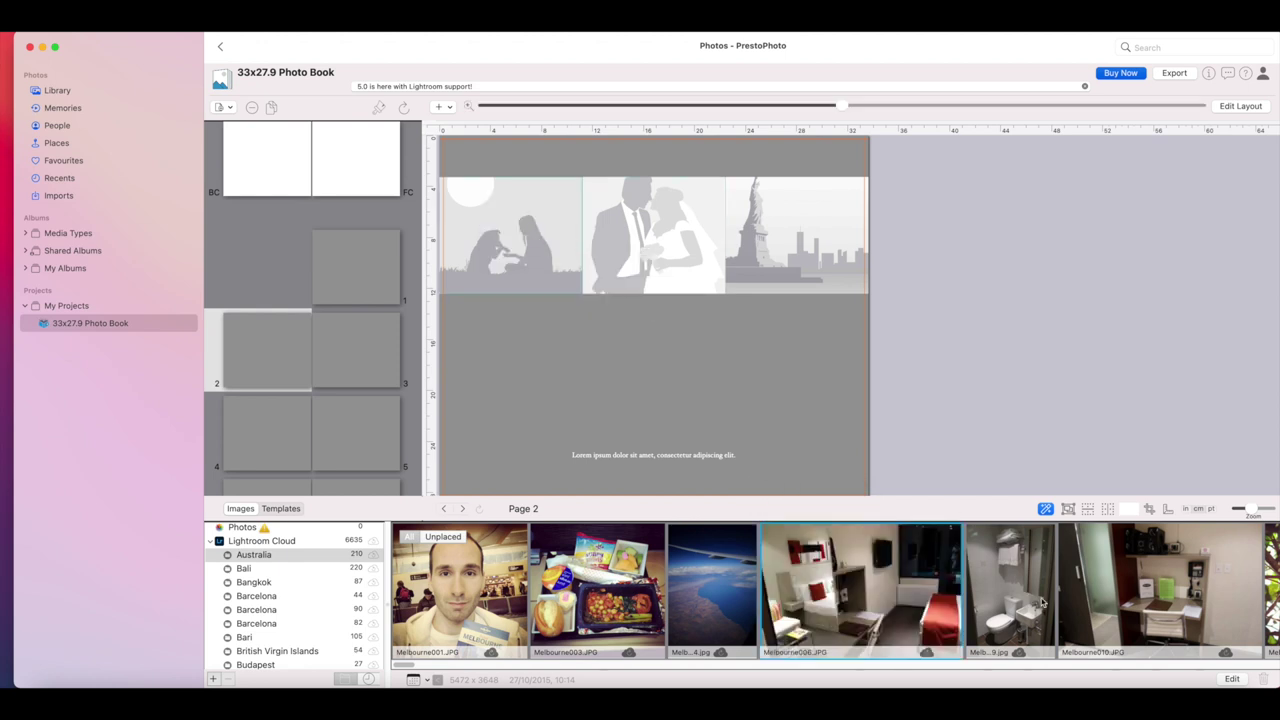
pyautogui.moveTo(1075, 604); pyautogui.dragTo(655, 280)
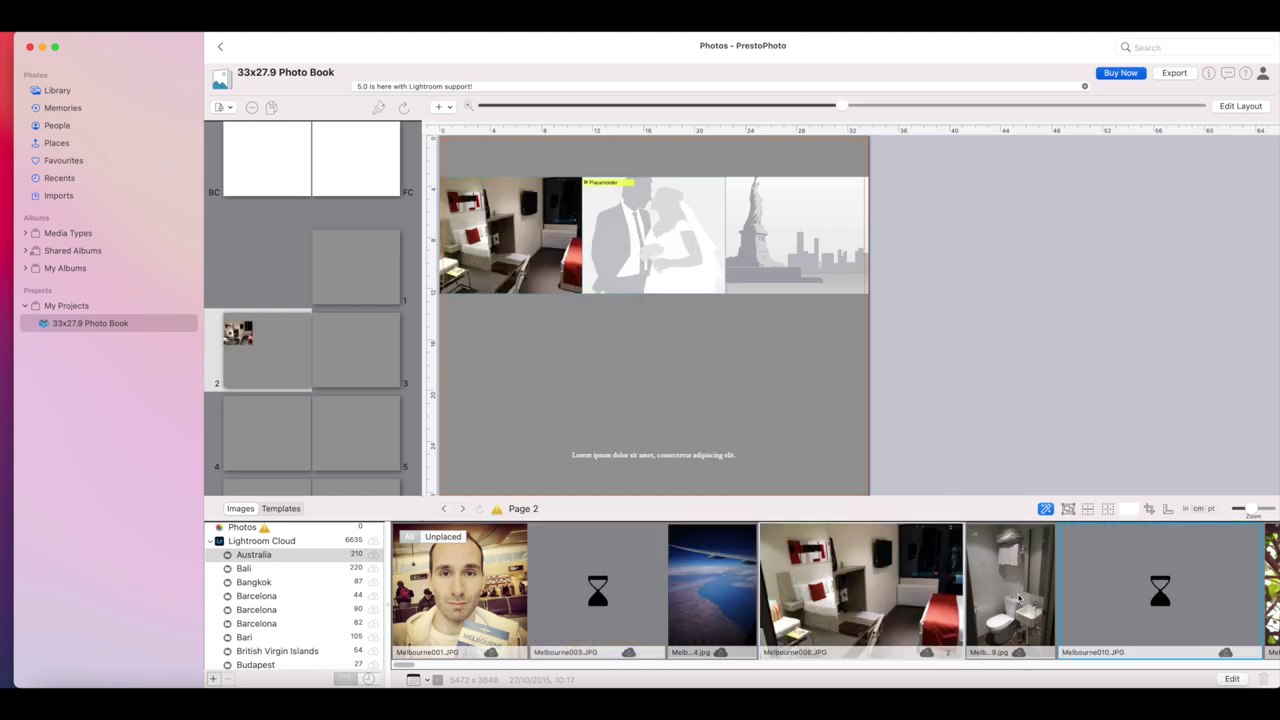
pyautogui.hscroll(5, 1020, 597)
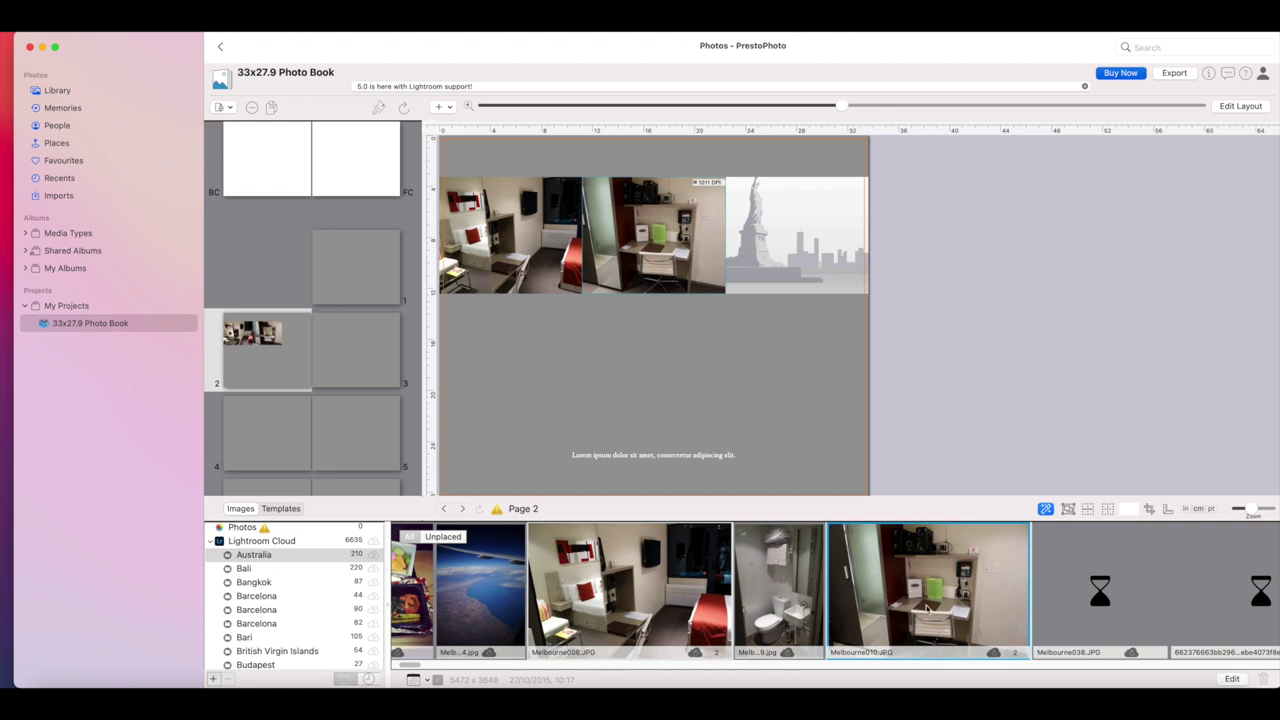
pyautogui.doubleClick(771, 657)
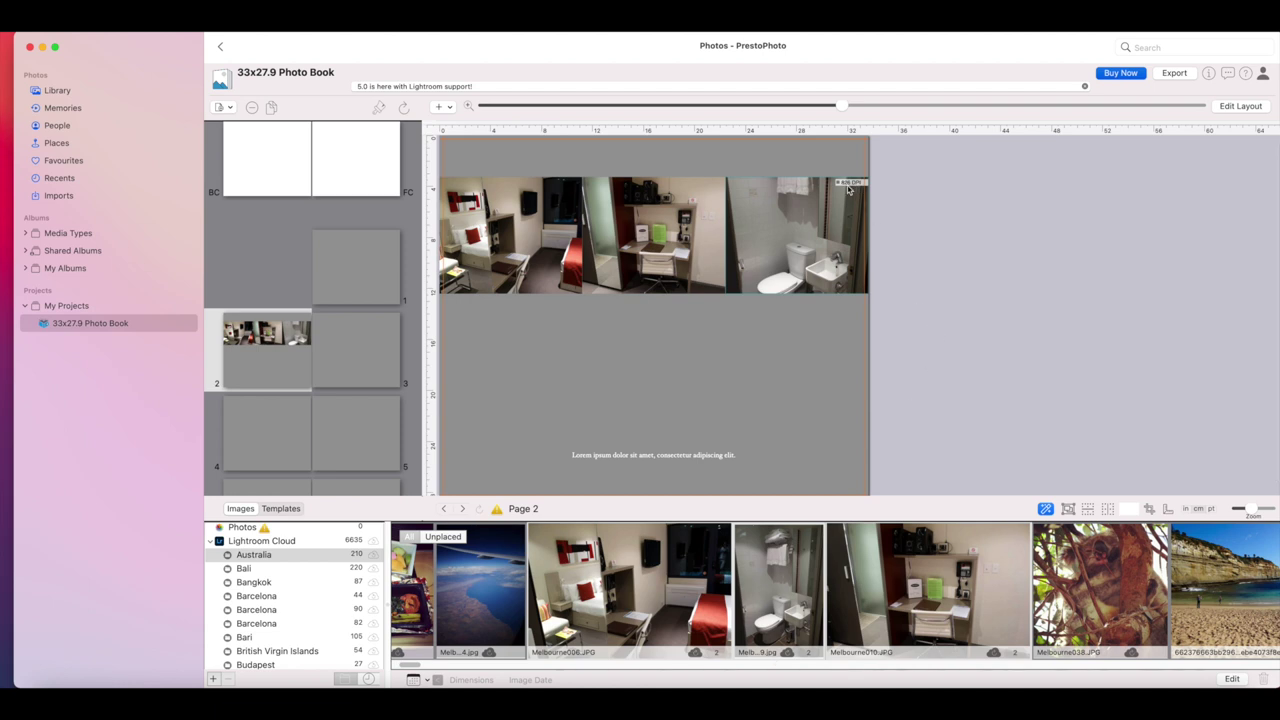
# Step: Reposition the first Melbourne hotel photo on page 2 and zoom it in slightly
pyautogui.click(696, 232)
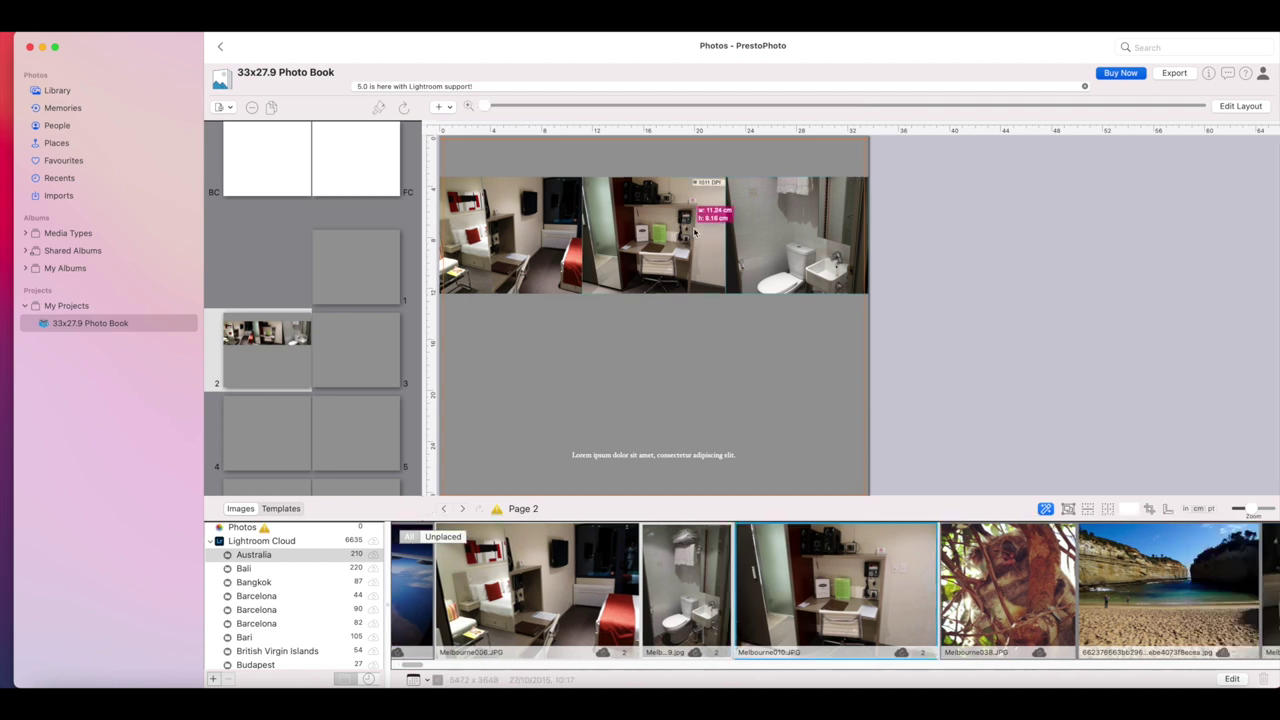
pyautogui.click(540, 228)
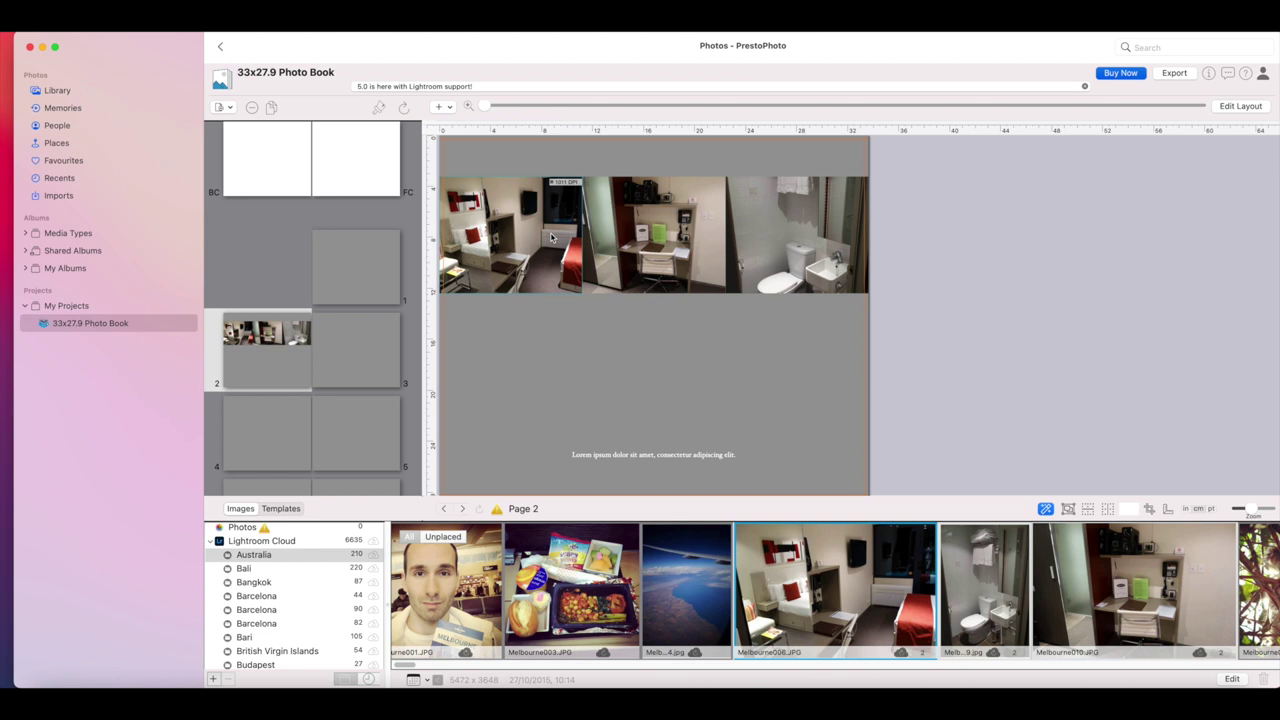
pyautogui.moveTo(550, 238); pyautogui.dragTo(550, 236)
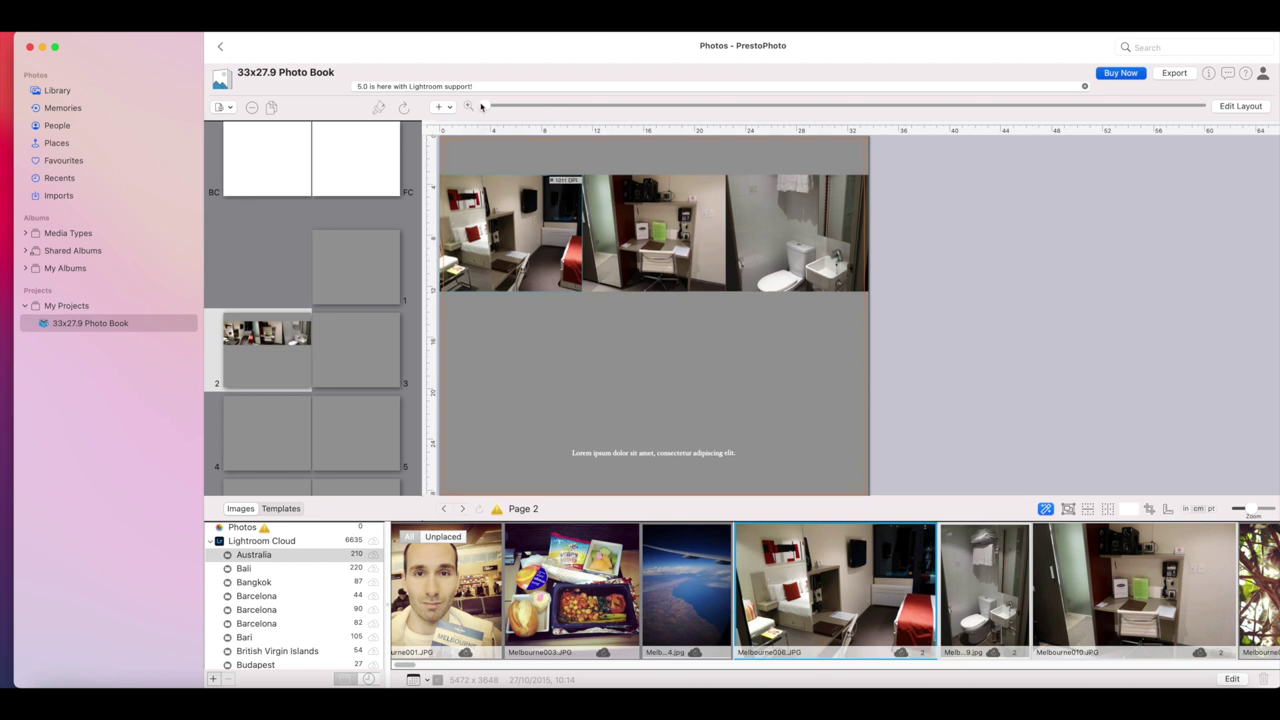
pyautogui.moveTo(486, 105); pyautogui.dragTo(266, 123)
pyautogui.hscroll(3, 830, 590)
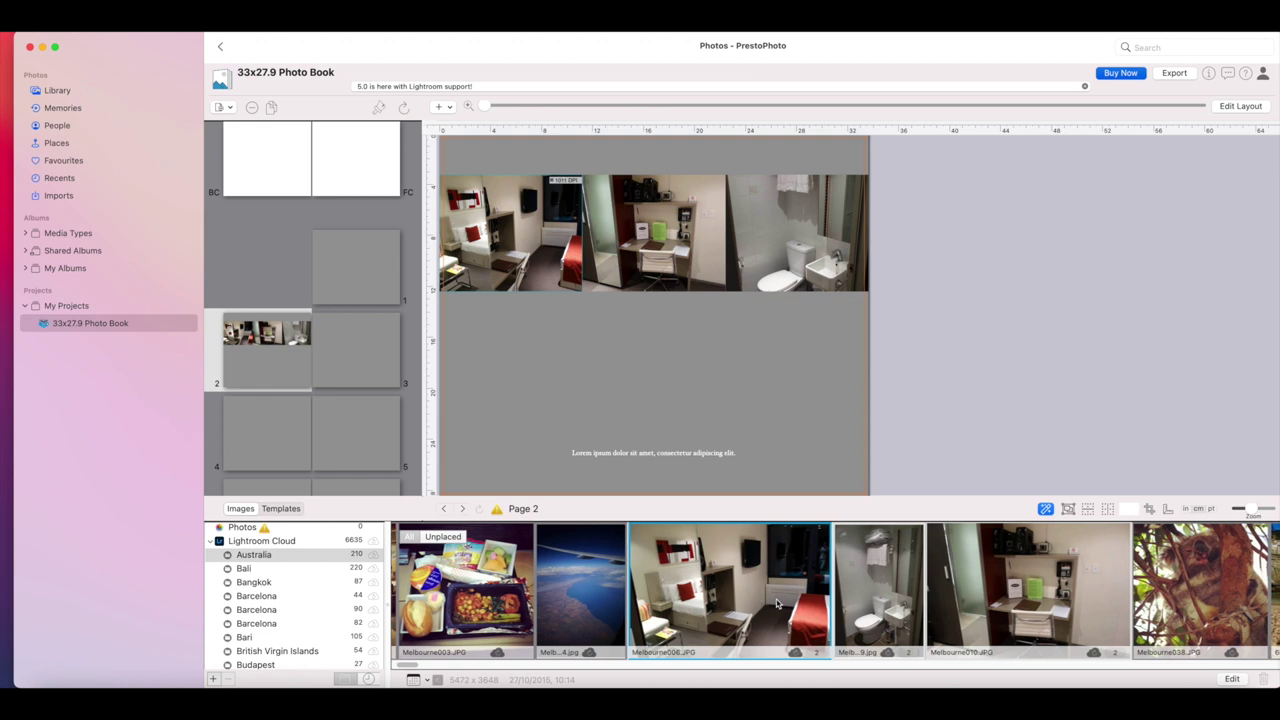
# Step: Place the Melbourne004 airplane-window aerial photo in page 3's first slot
pyautogui.click(350, 355)
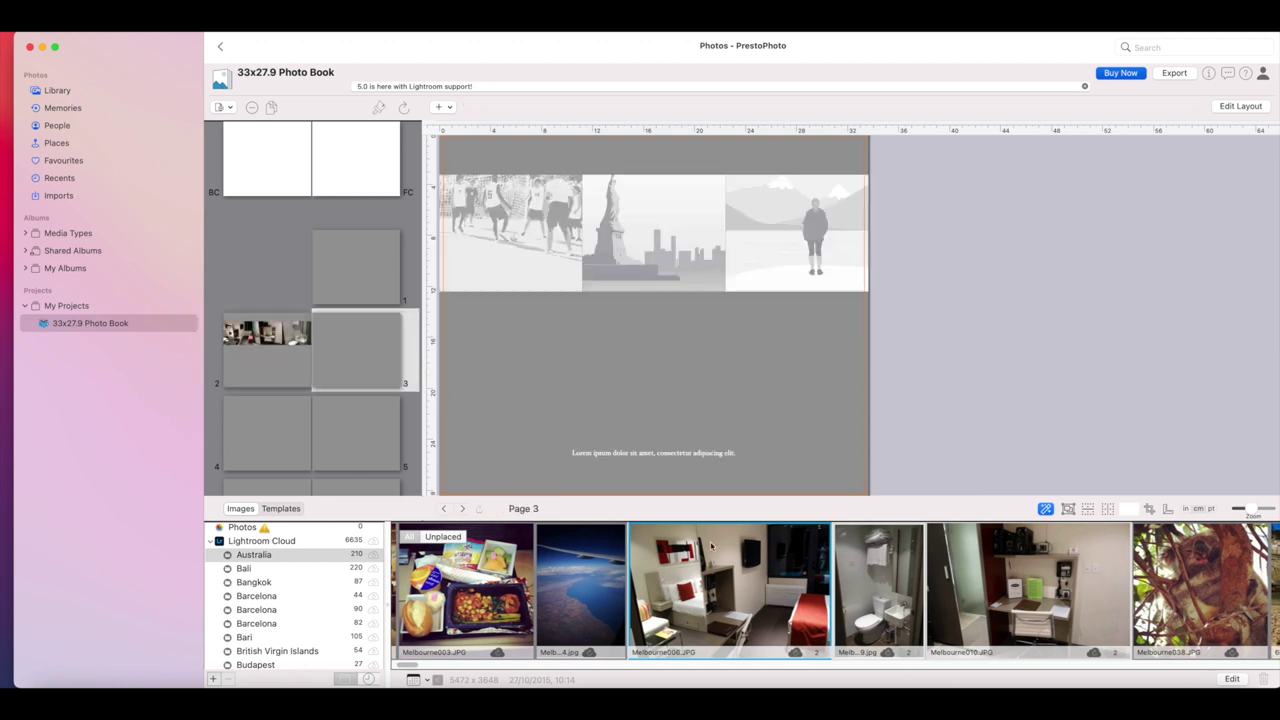
pyautogui.moveTo(579, 592); pyautogui.dragTo(540, 222)
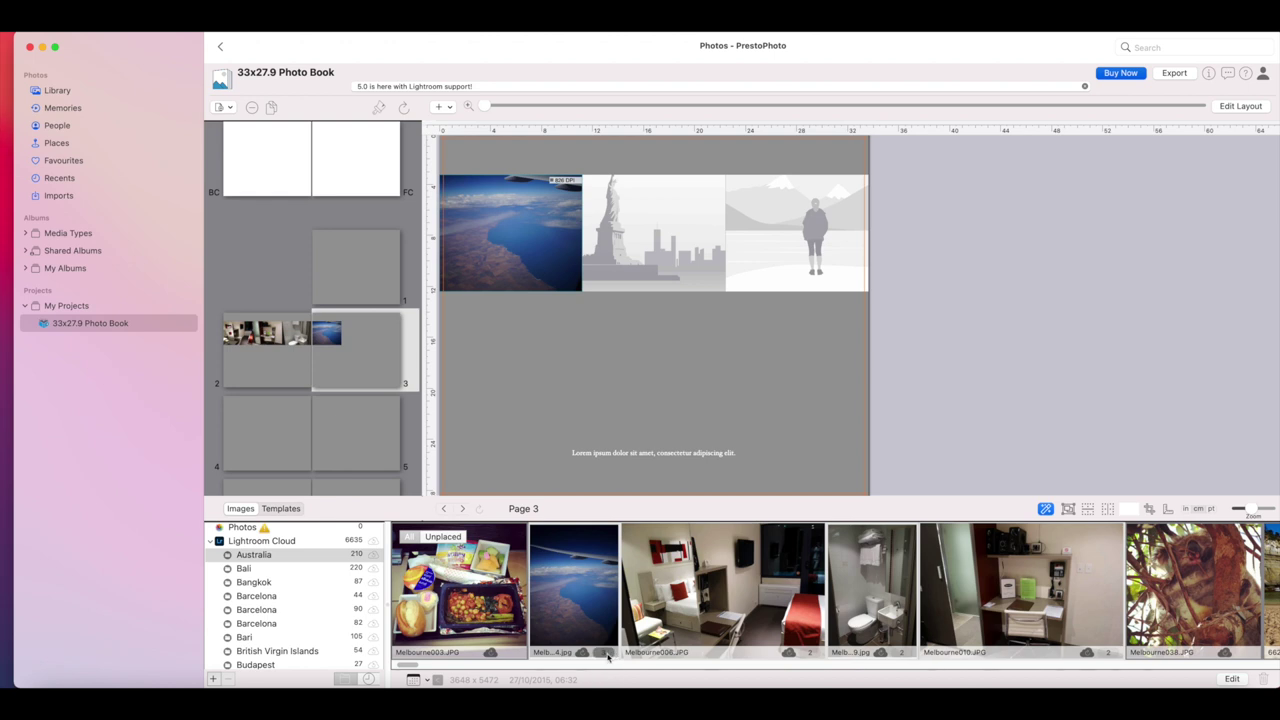
pyautogui.click(1198, 372)
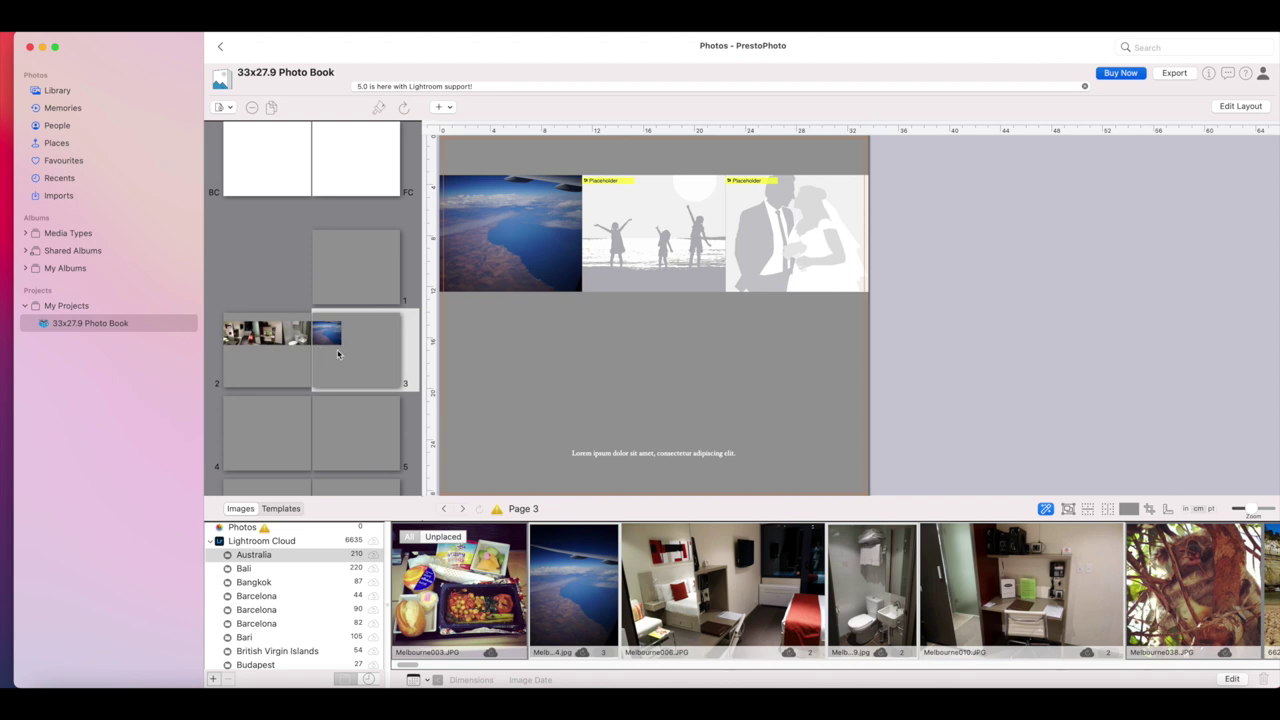
pyautogui.click(554, 248)
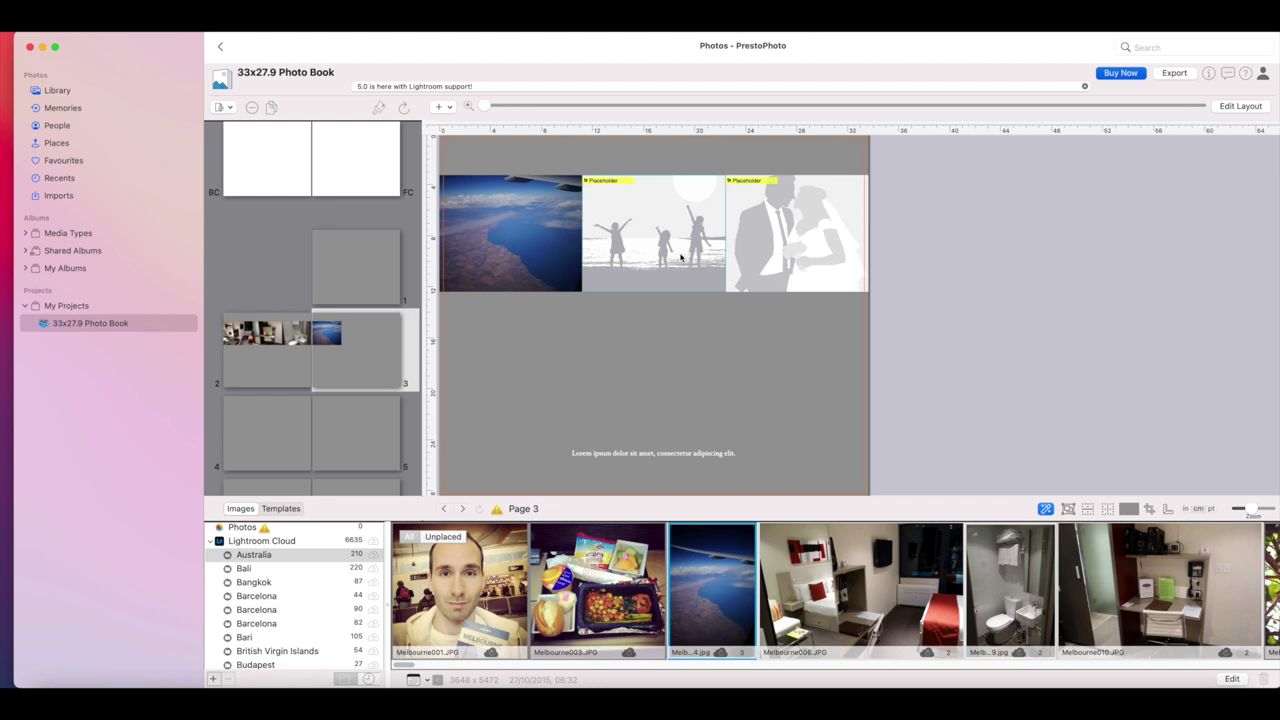
# Step: In Edit Layout, stretch page 3's middle placeholder taller and add image frames from the + menu
pyautogui.click(1241, 106)
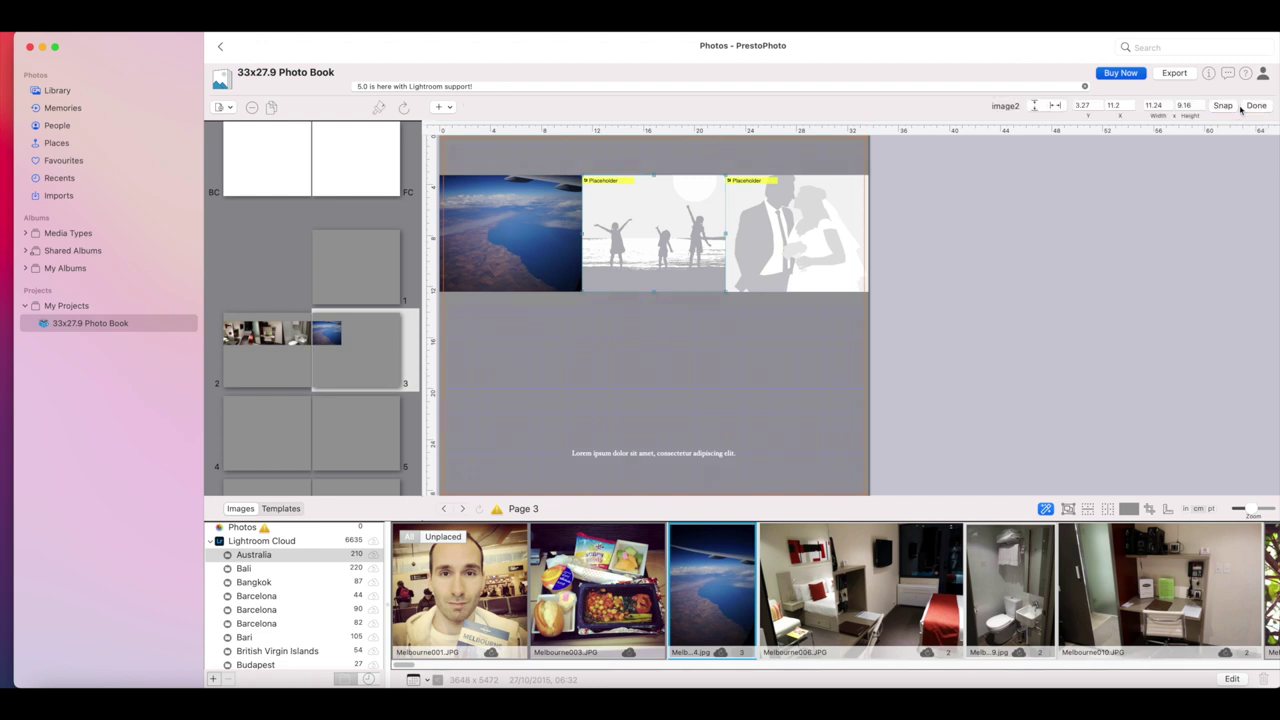
pyautogui.moveTo(653, 294); pyautogui.dragTo(762, 416)
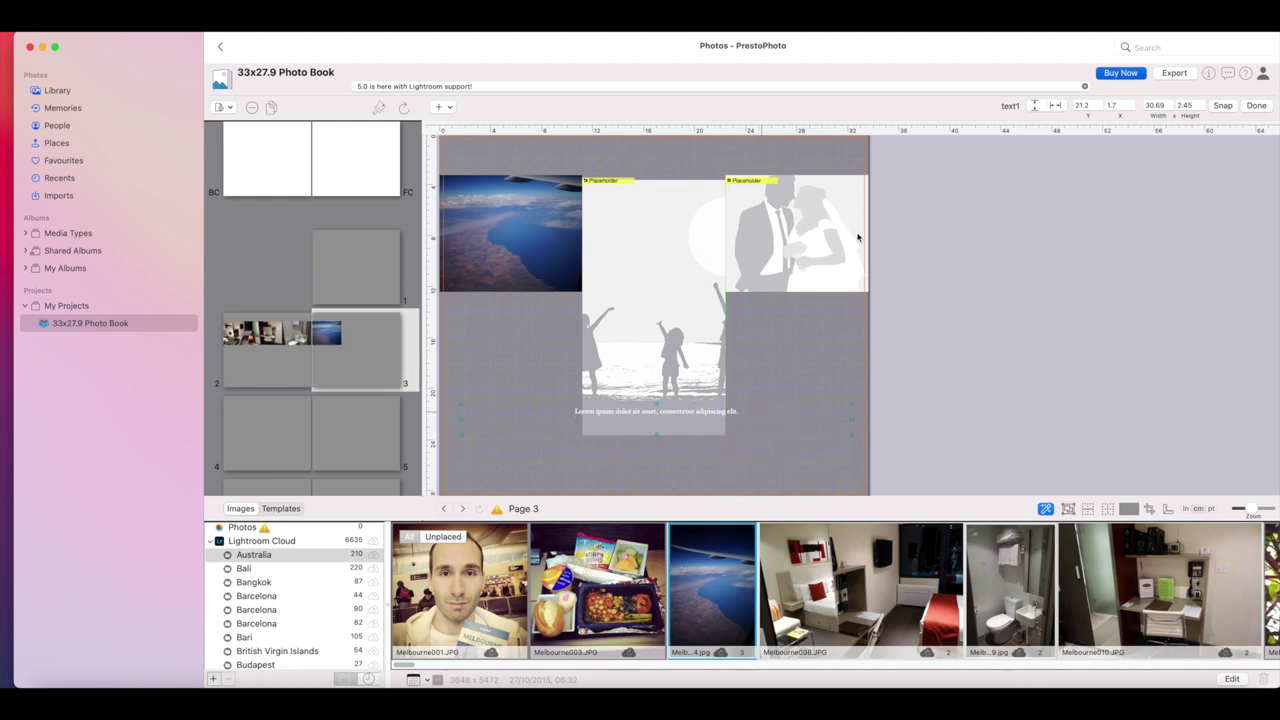
pyautogui.click(1258, 107)
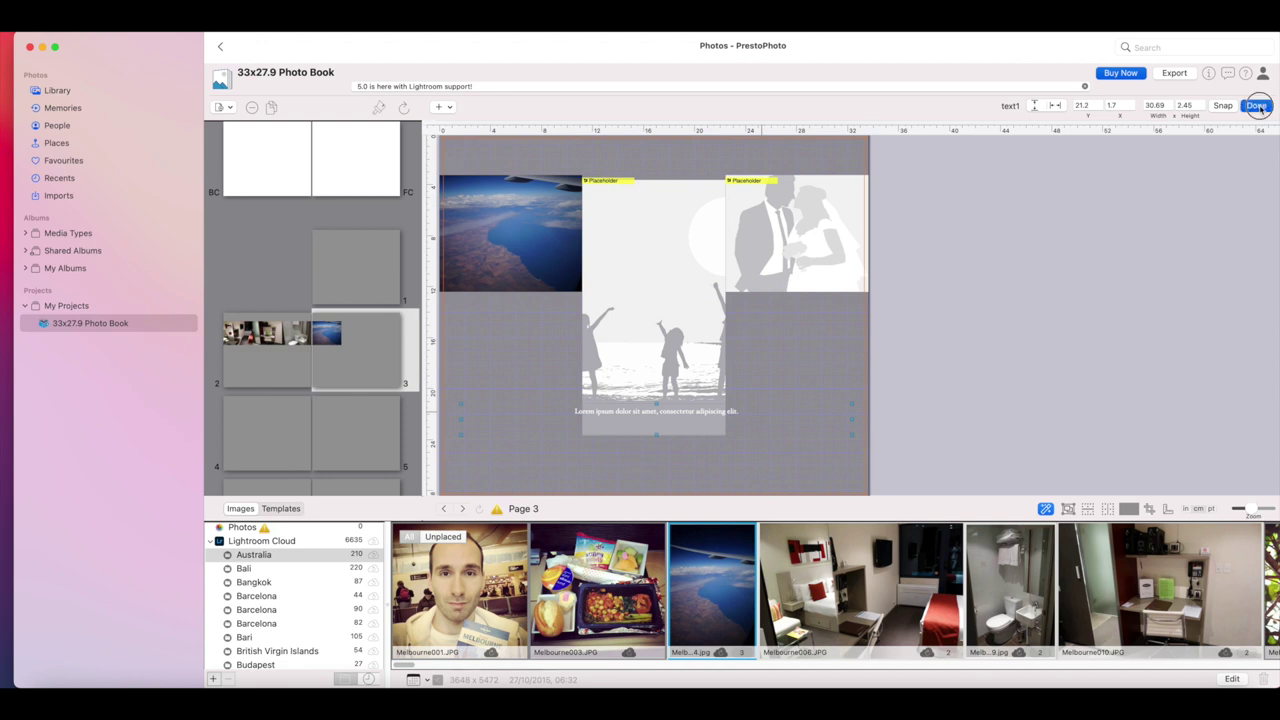
pyautogui.click(450, 108)
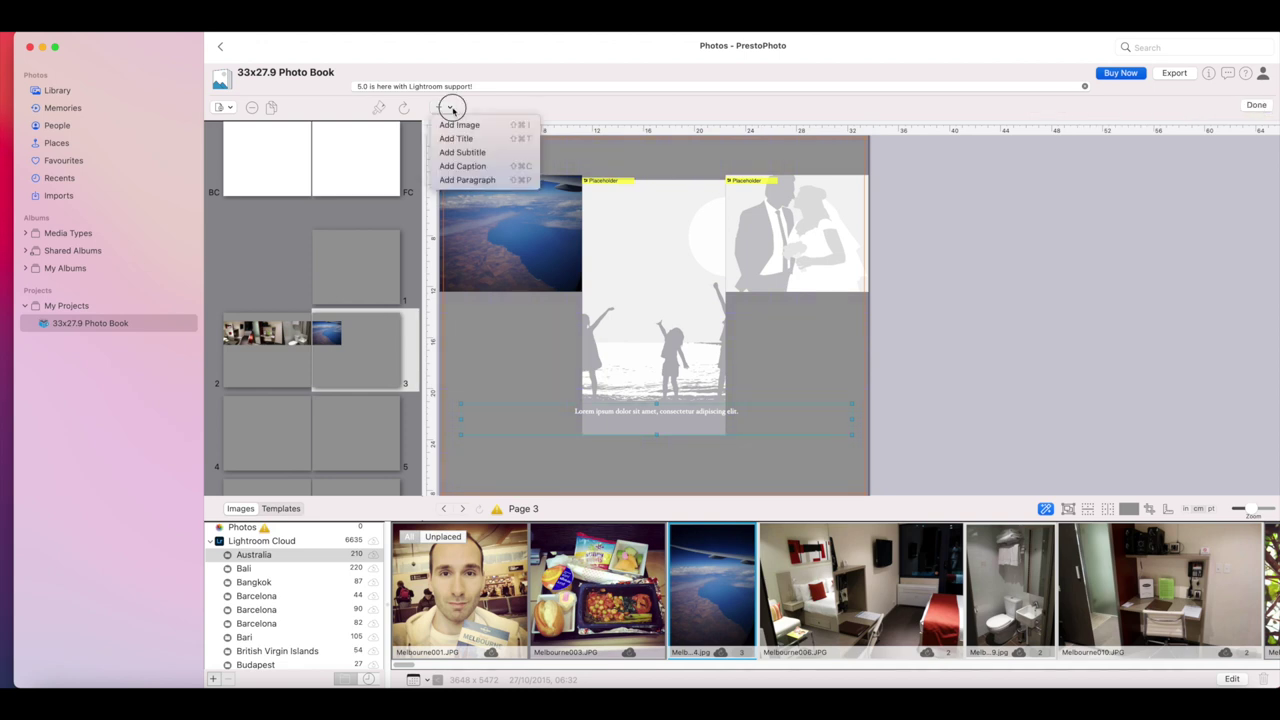
pyautogui.click(459, 125)
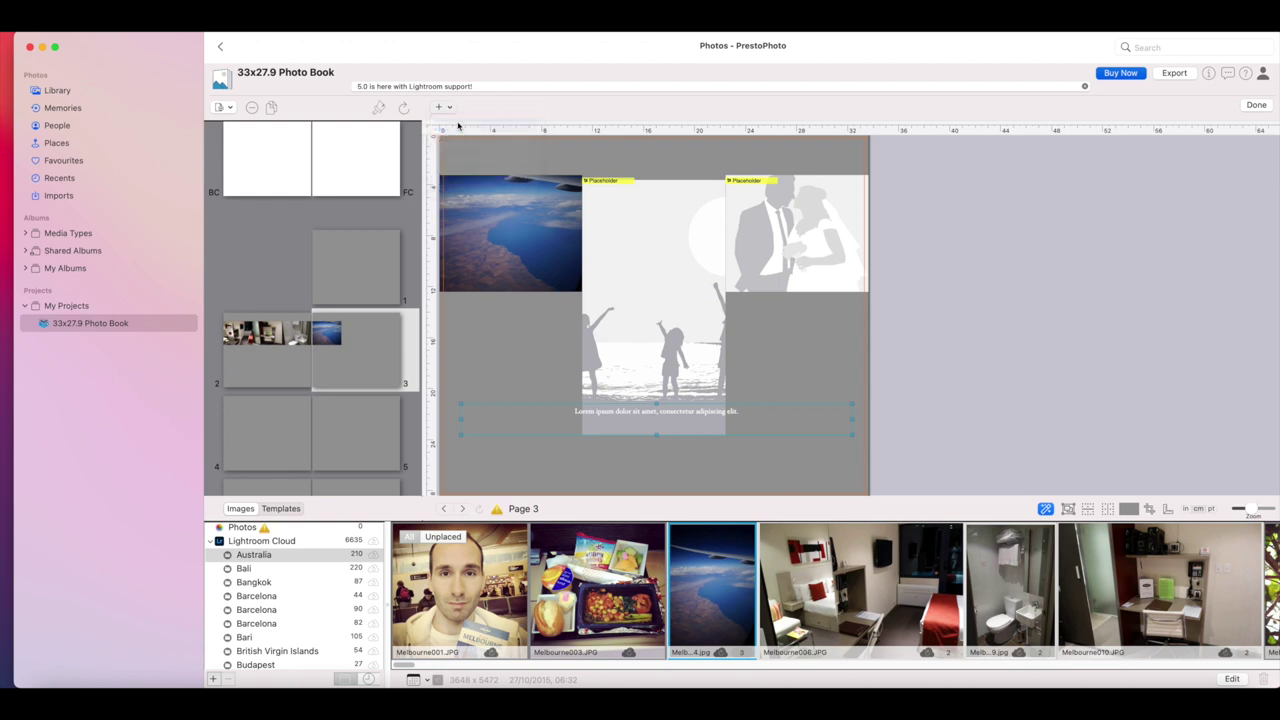
pyautogui.click(450, 108)
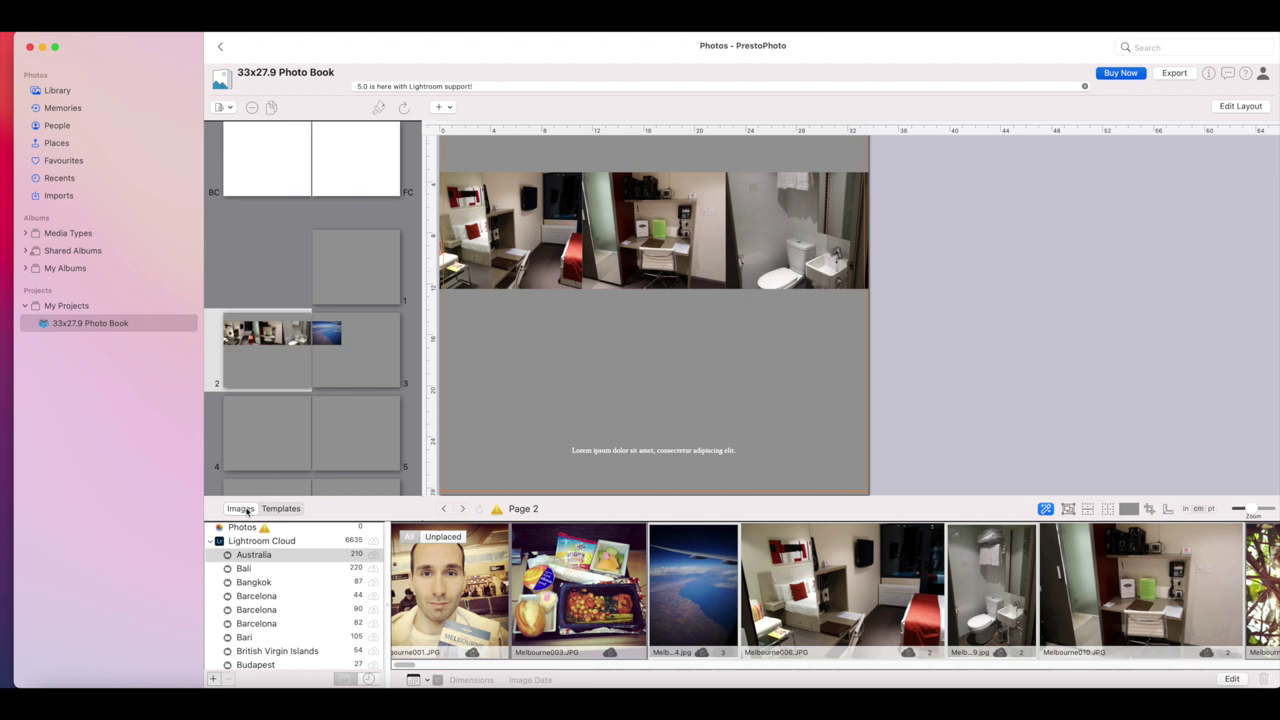
# Step: List page templates with category All, Show All ticked and With Text unticked
pyautogui.click(278, 512)
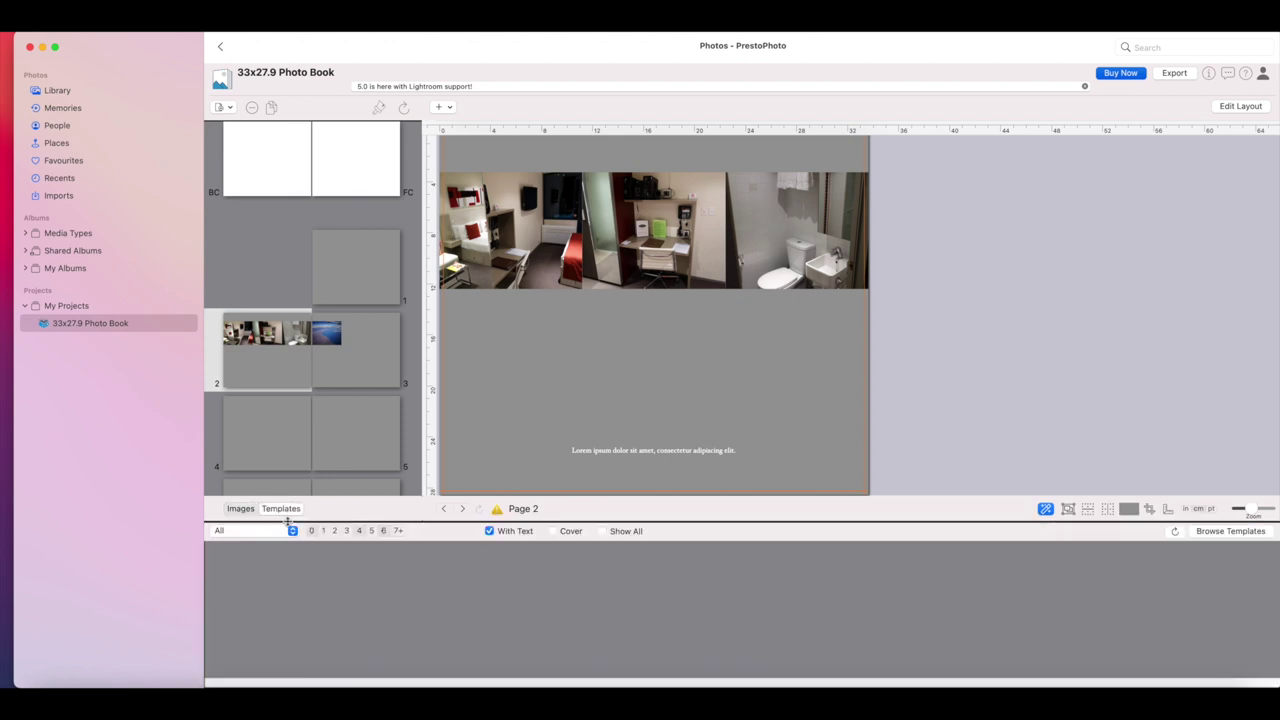
pyautogui.click(290, 532)
pyautogui.scroll(-2, 284, 554)
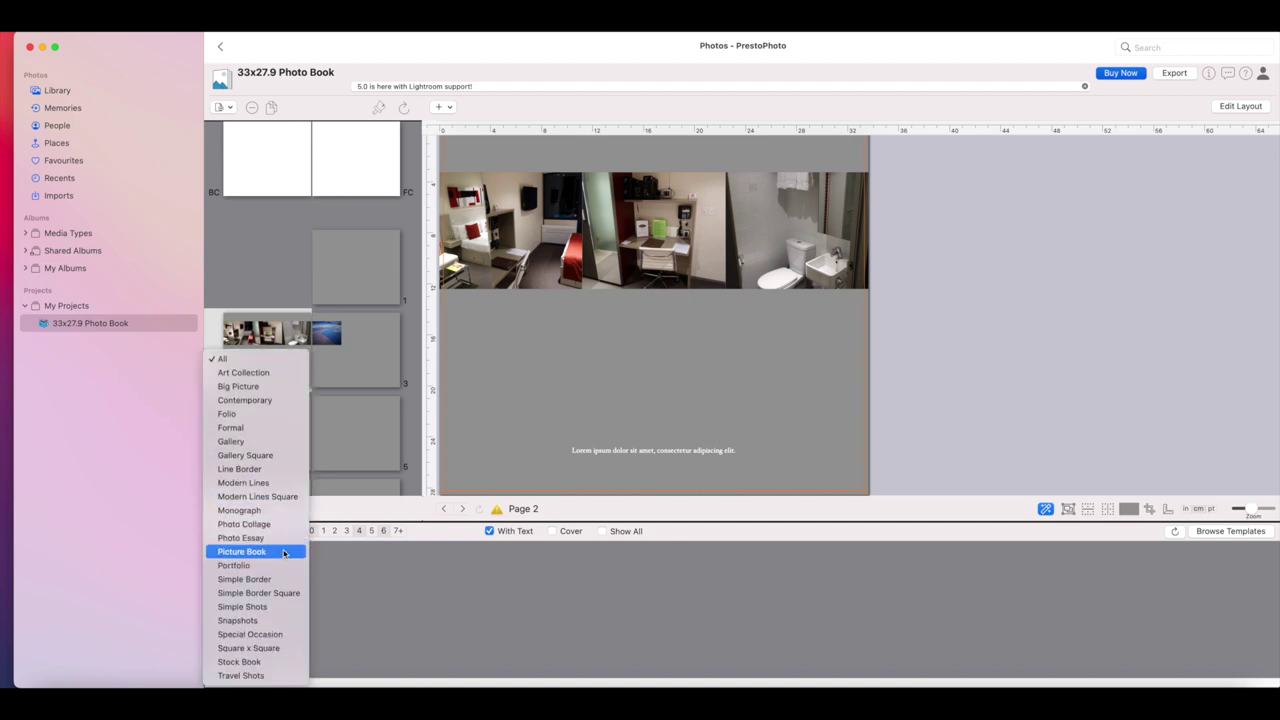
pyautogui.click(249, 359)
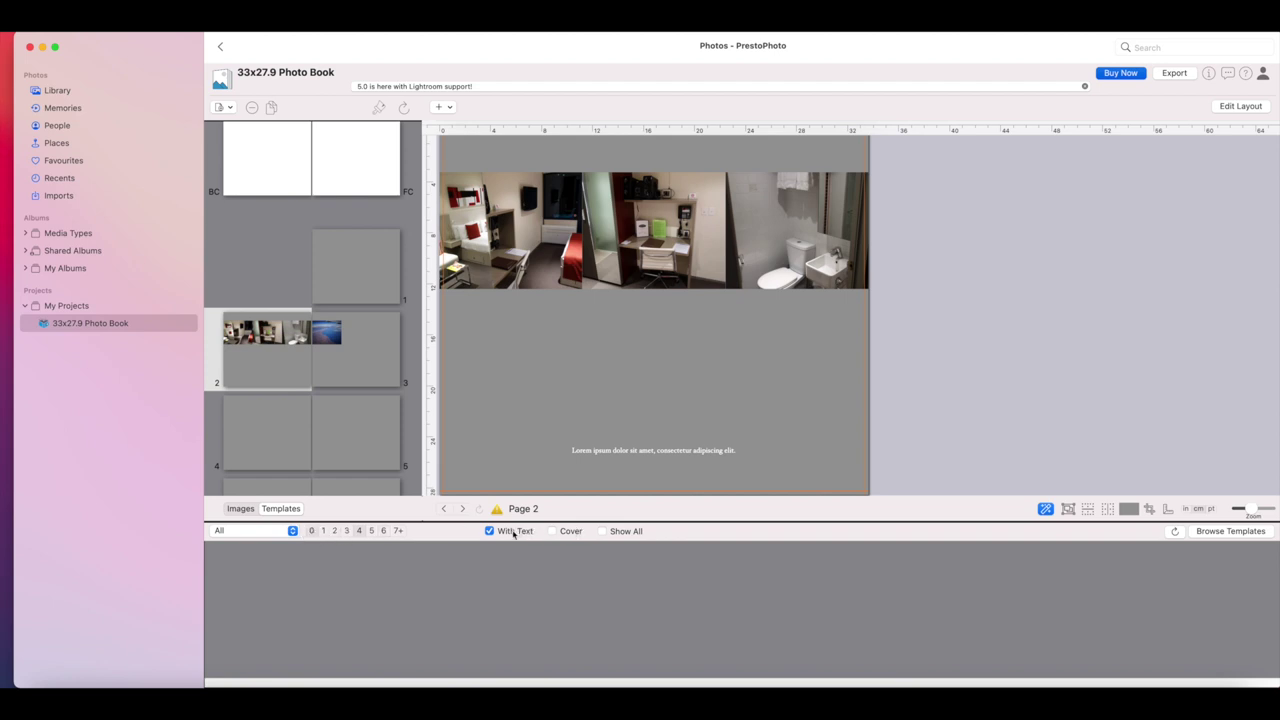
pyautogui.click(628, 531)
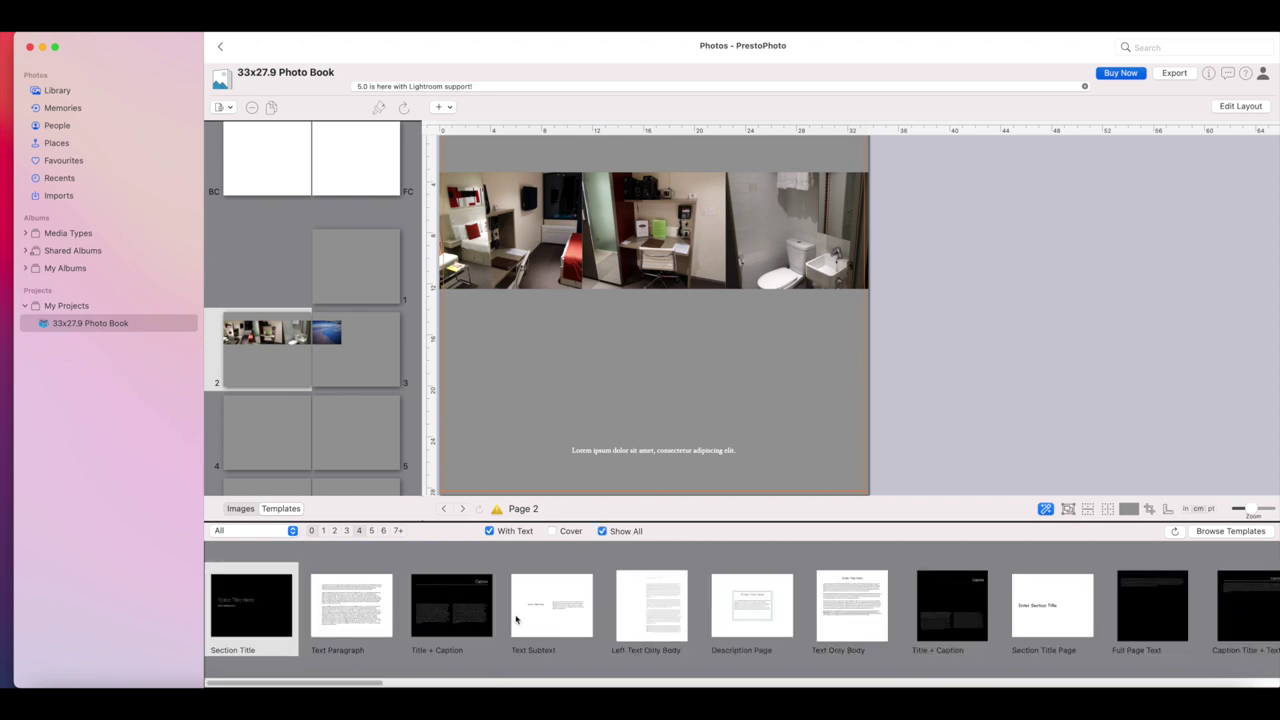
pyautogui.hscroll(10, 555, 609)
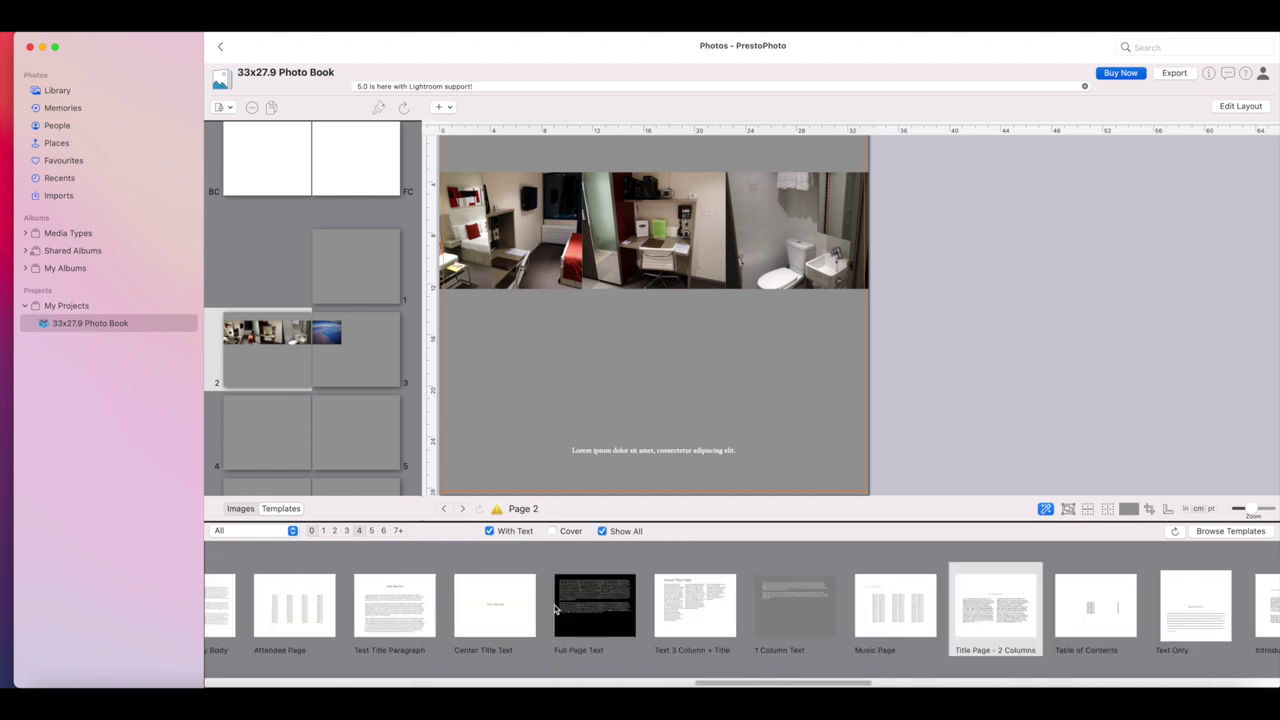
pyautogui.hscroll(15, 555, 609)
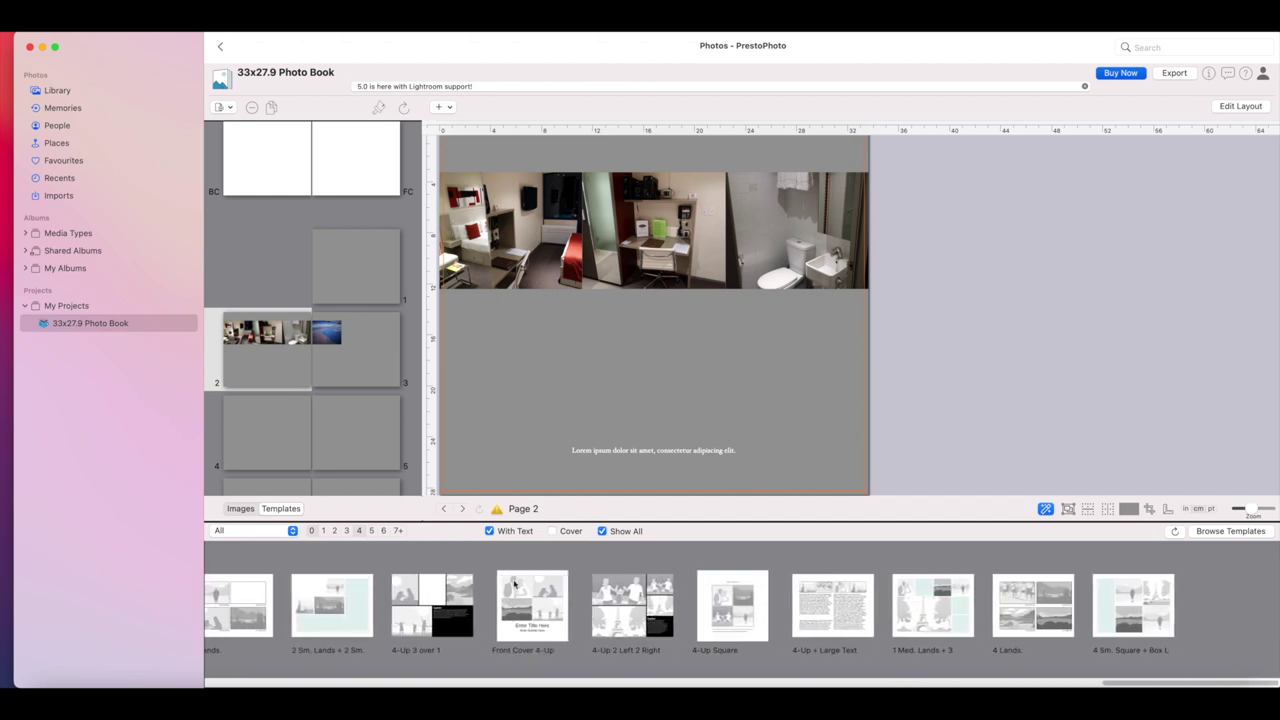
pyautogui.click(489, 531)
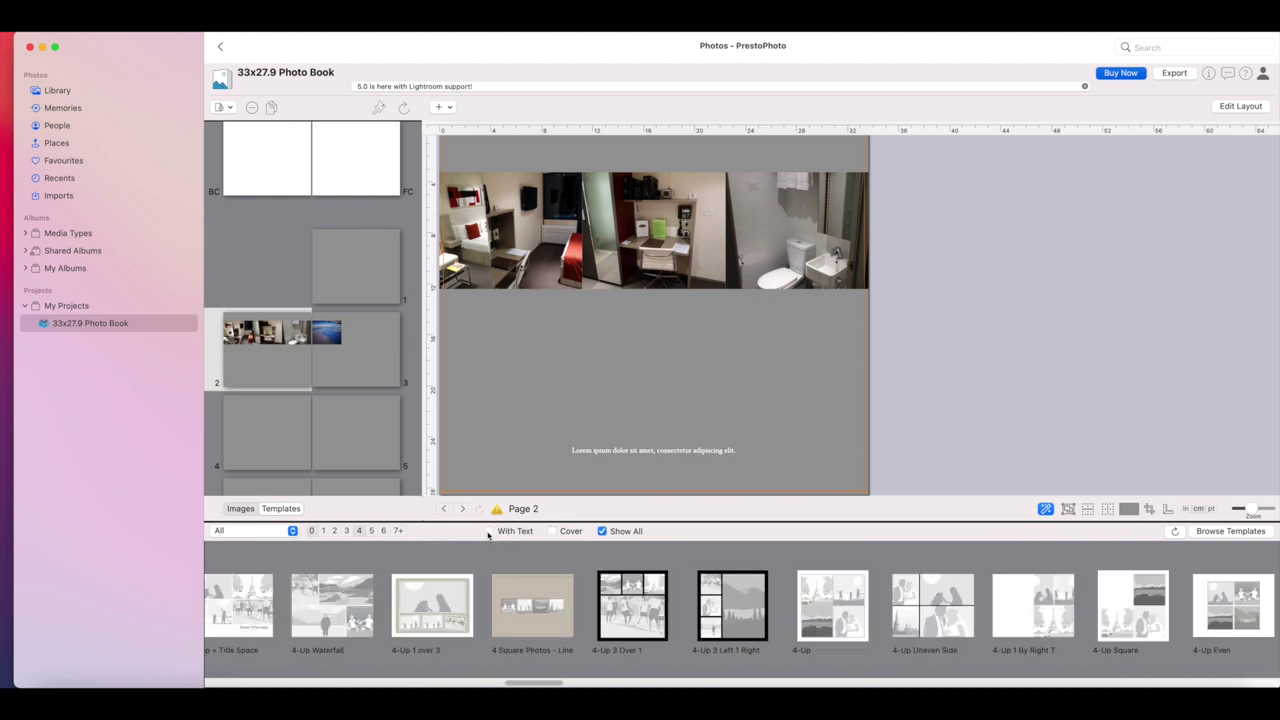
pyautogui.hscroll(3, 550, 595)
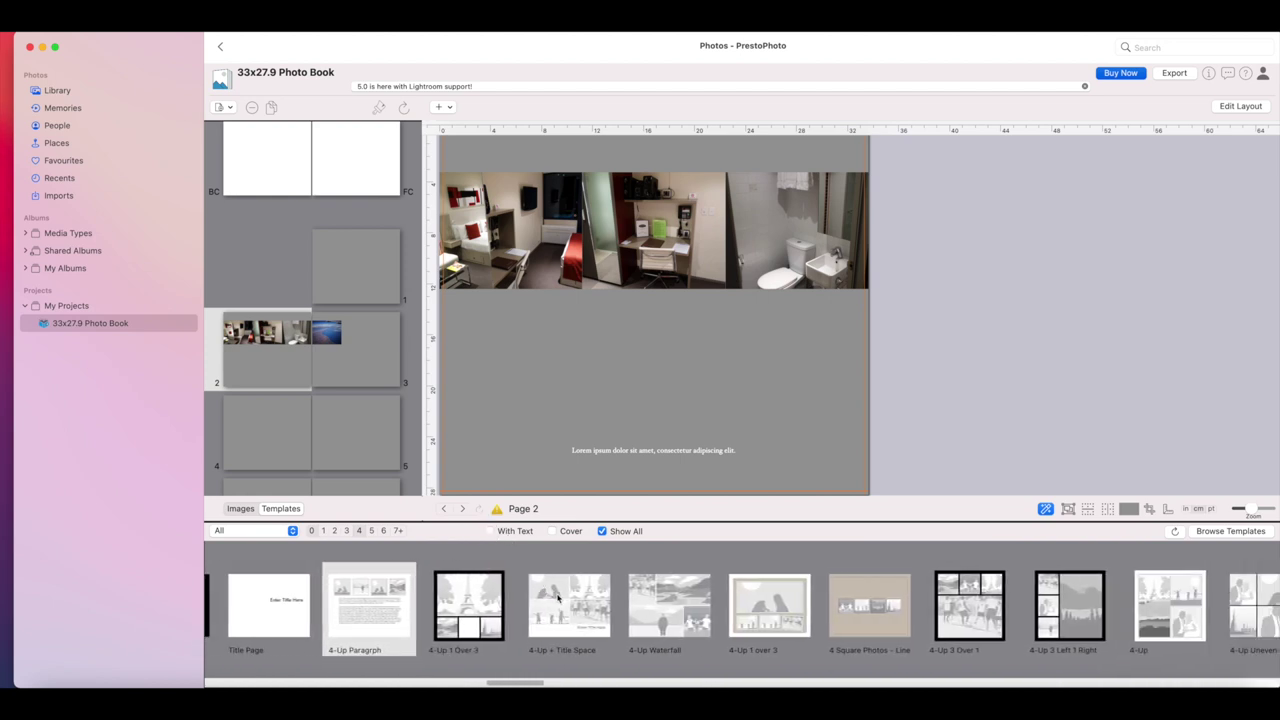
# Step: Apply the 4-Up + Title Space layout to page 2 and view the add-page choices without adding any
pyautogui.click(572, 606)
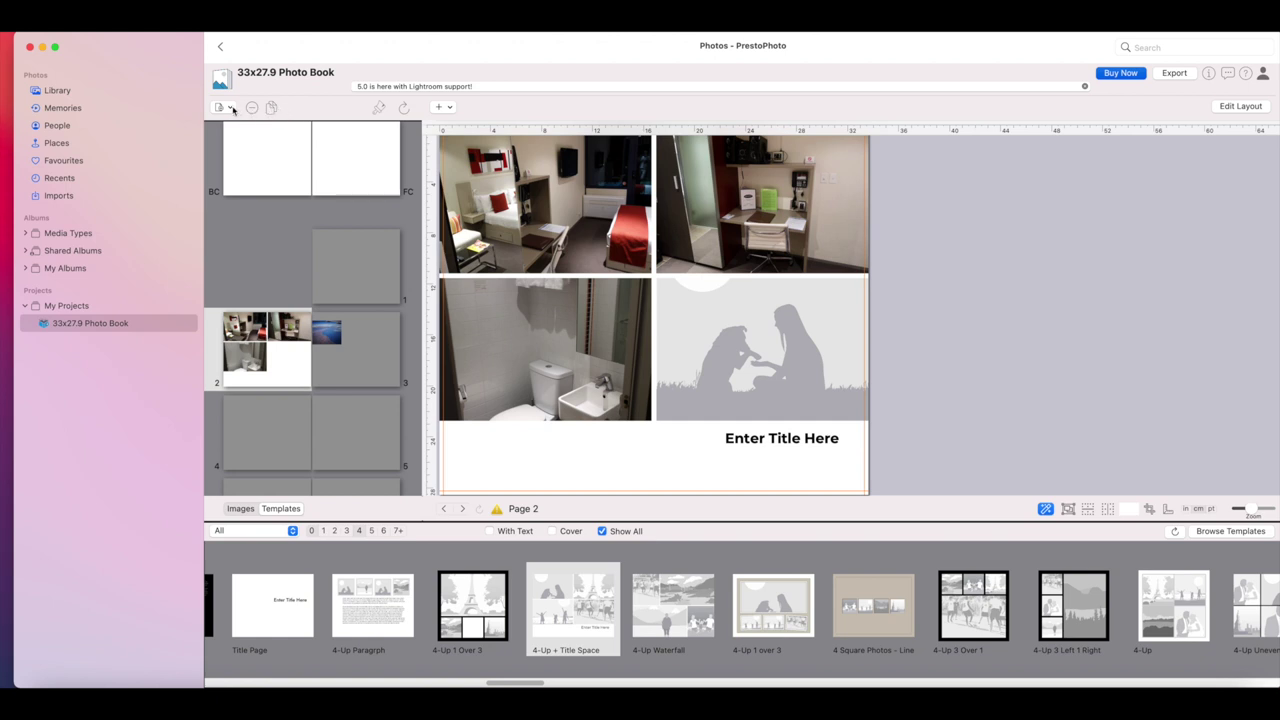
pyautogui.click(232, 108)
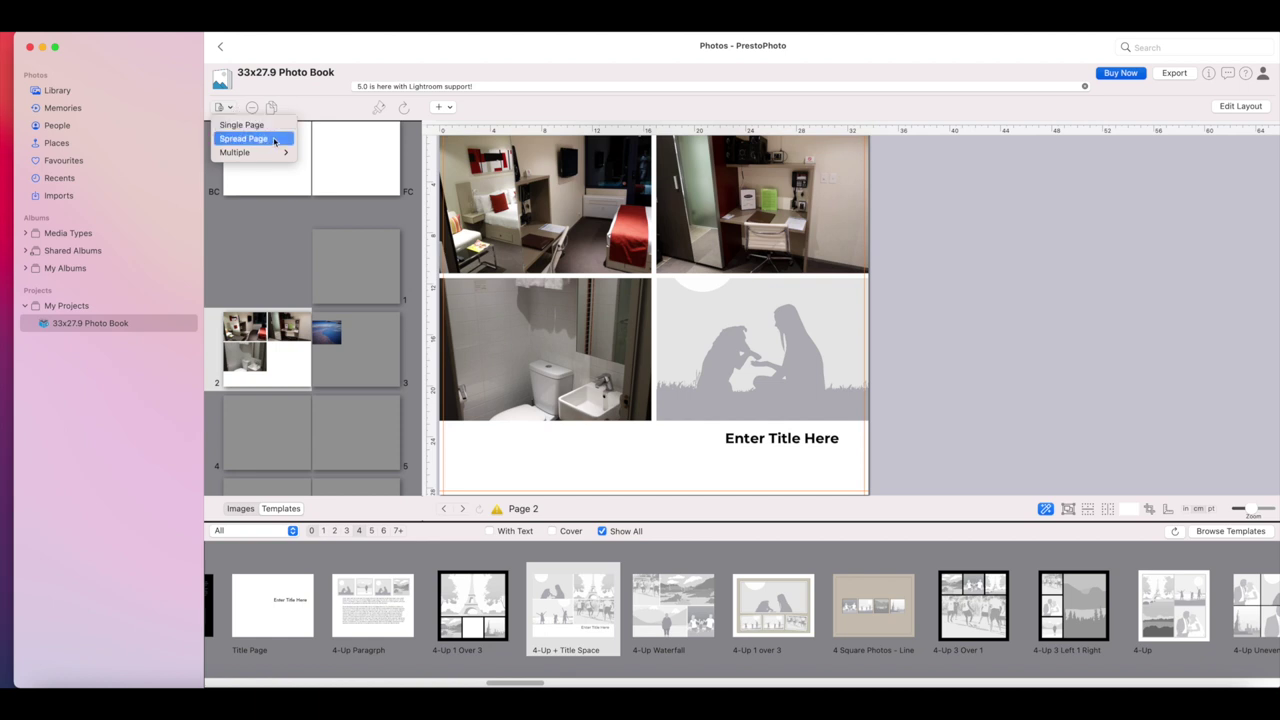
pyautogui.moveTo(279, 156)
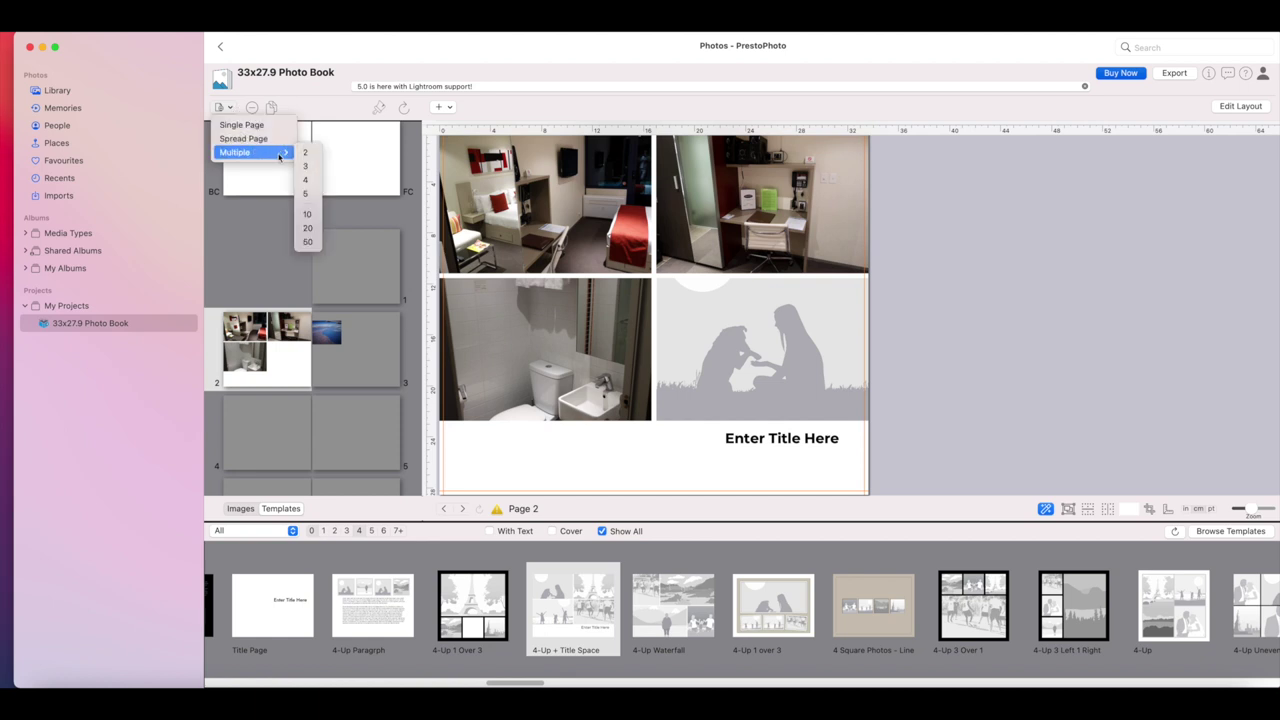
pyautogui.click(289, 92)
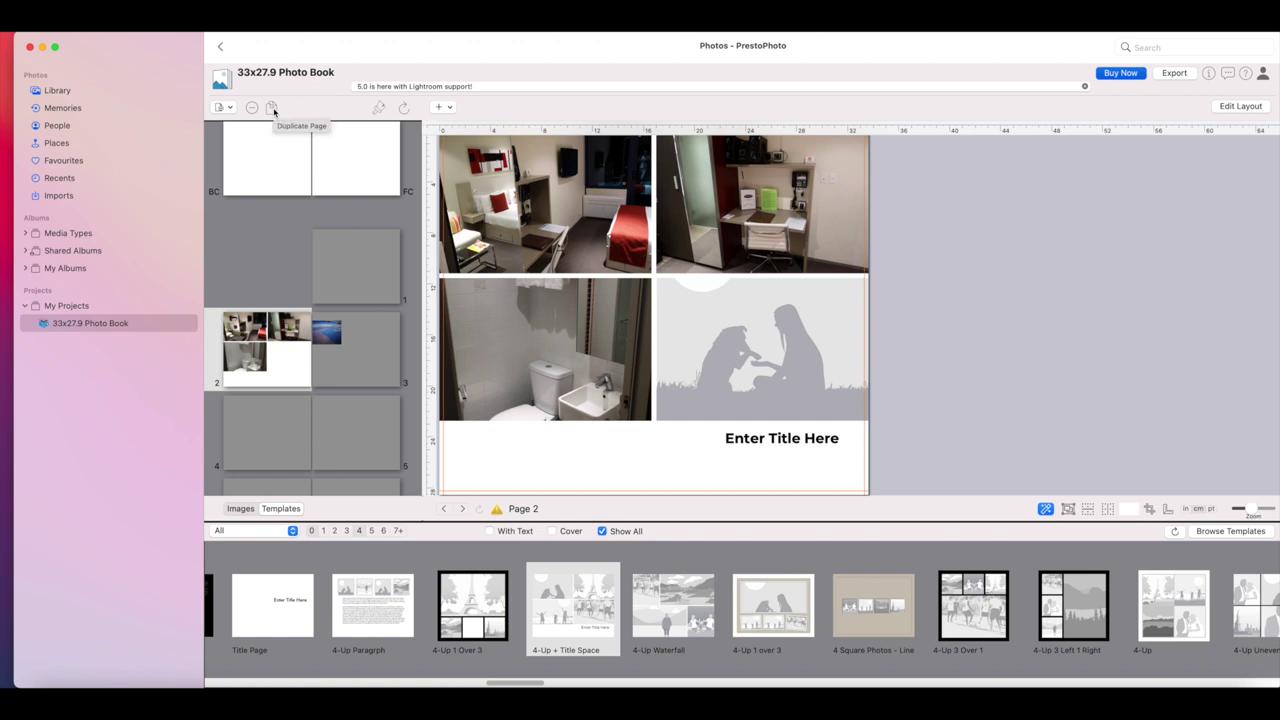
# Step: Move the hotel-room page from page 2 down to page 5
pyautogui.click(346, 328)
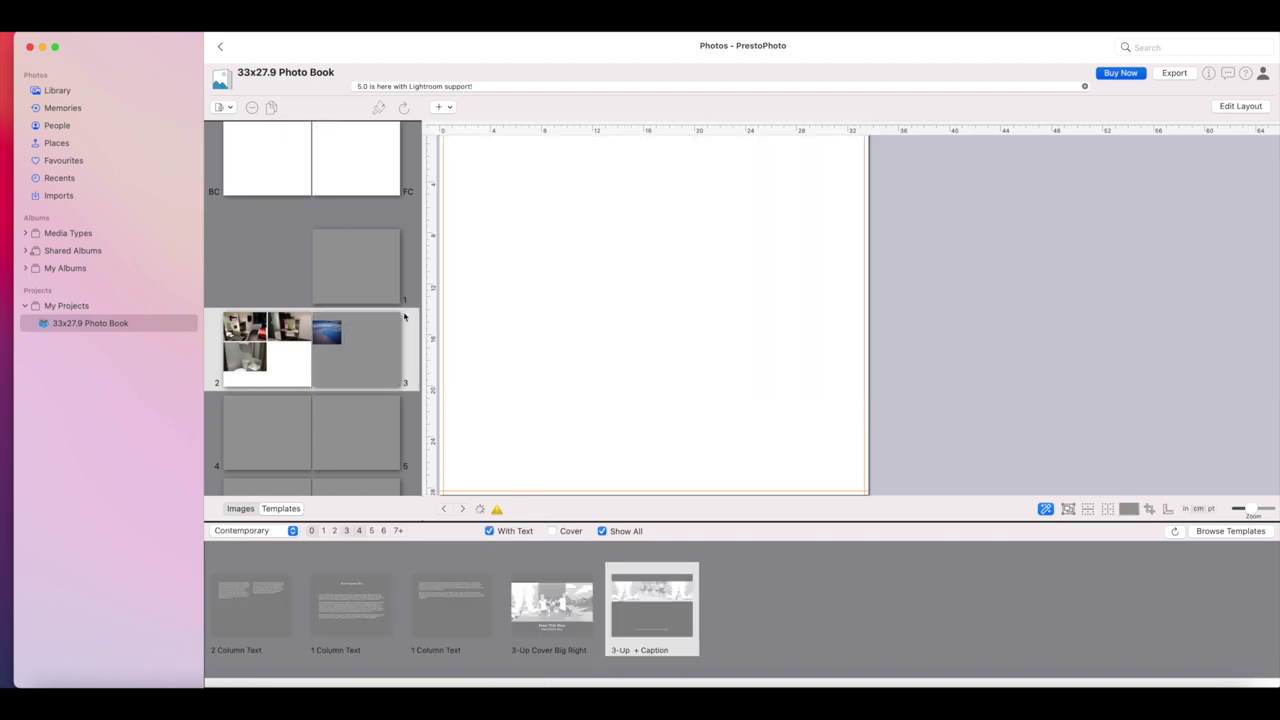
pyautogui.click(265, 345)
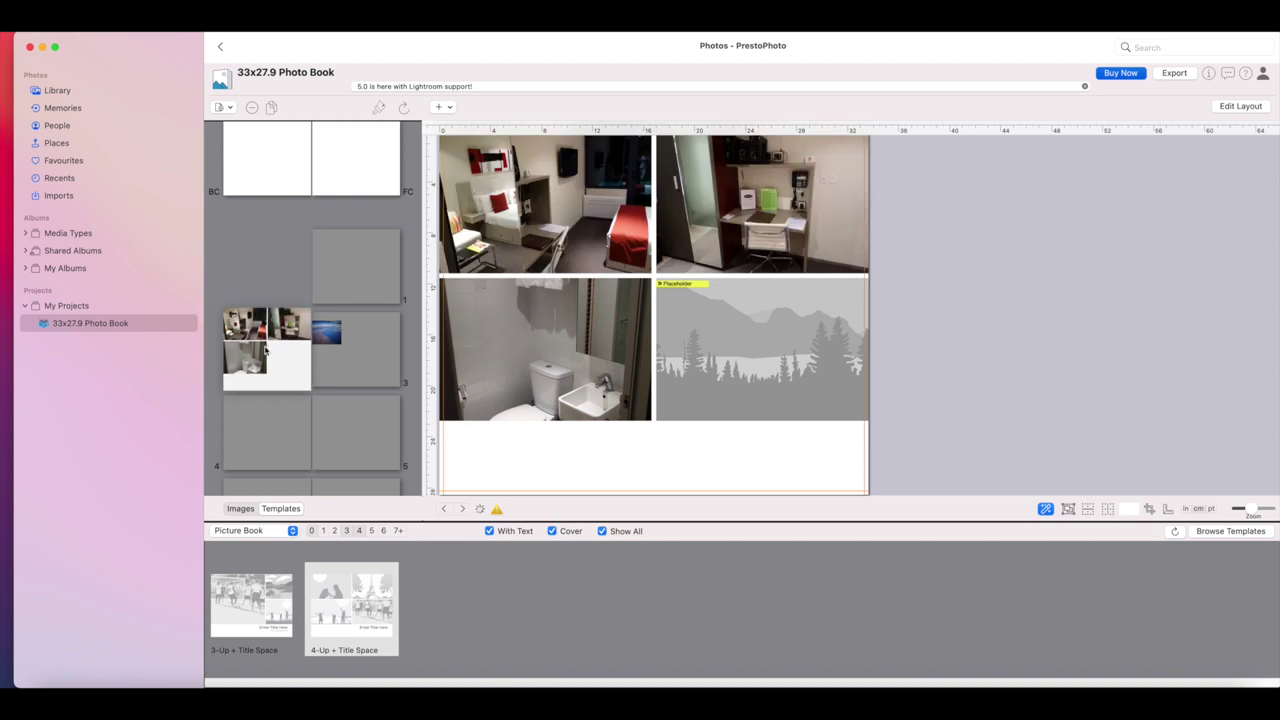
pyautogui.moveTo(266, 350); pyautogui.dragTo(343, 419)
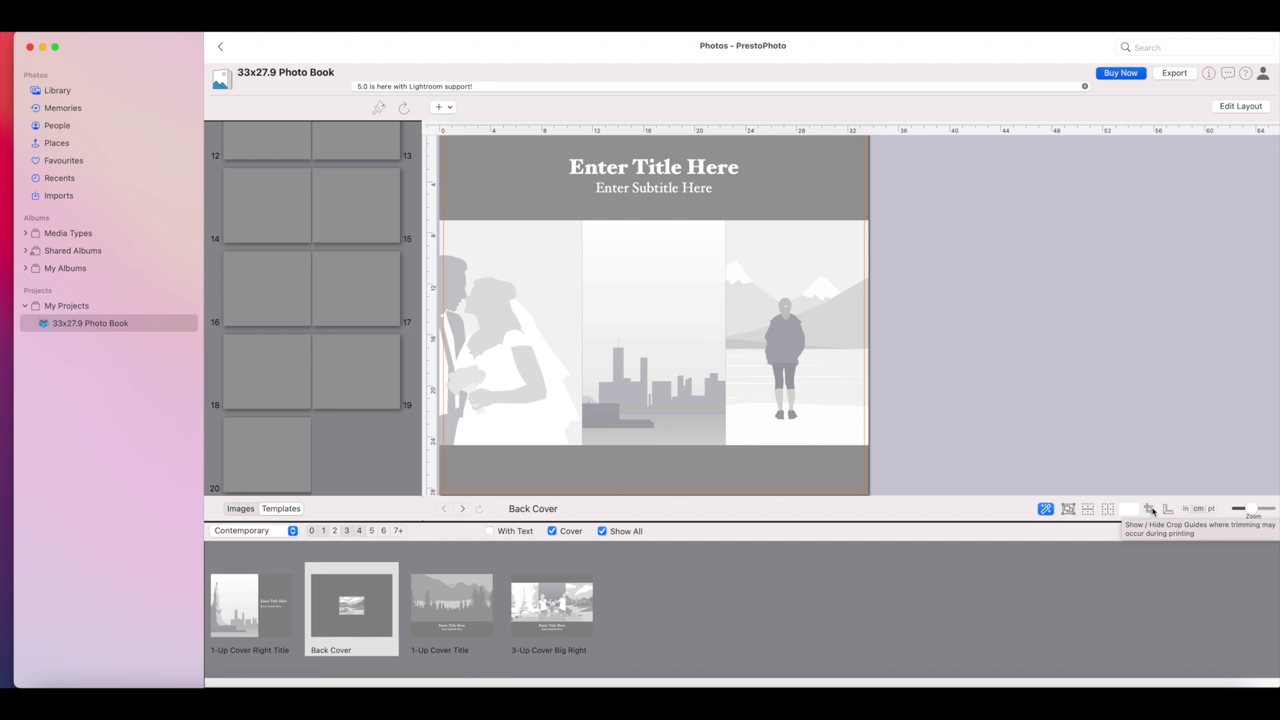
# Step: Show crop guides on the cover, set units to centimetres, and zoom in then back to fit
pyautogui.click(1150, 510)
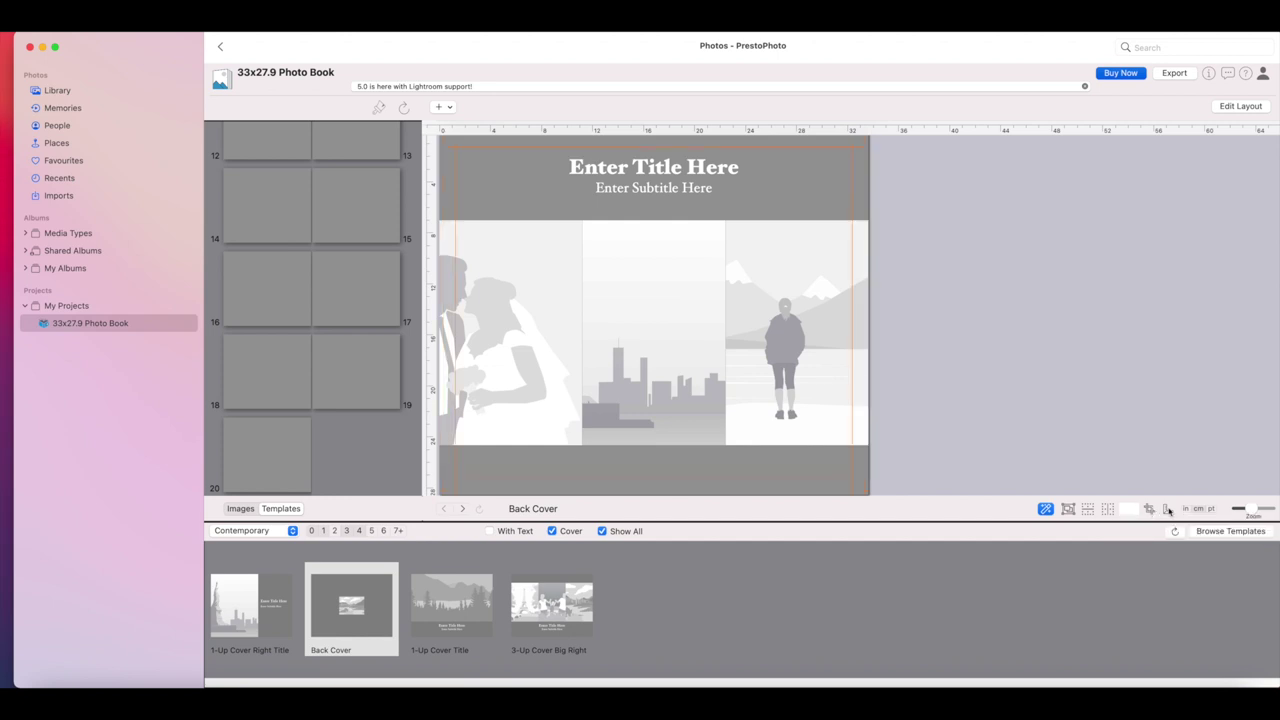
pyautogui.click(1168, 510)
pyautogui.click(1168, 510)
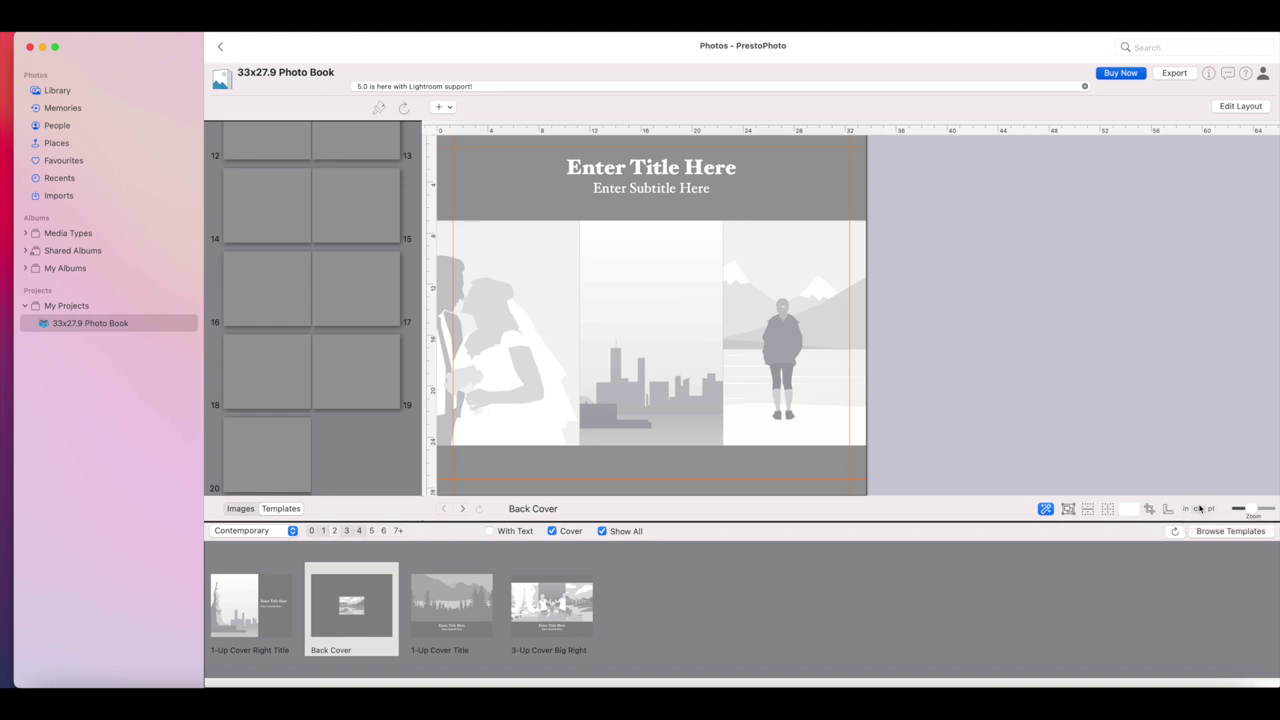
pyautogui.click(1255, 510)
pyautogui.moveTo(1255, 510); pyautogui.dragTo(1246, 509)
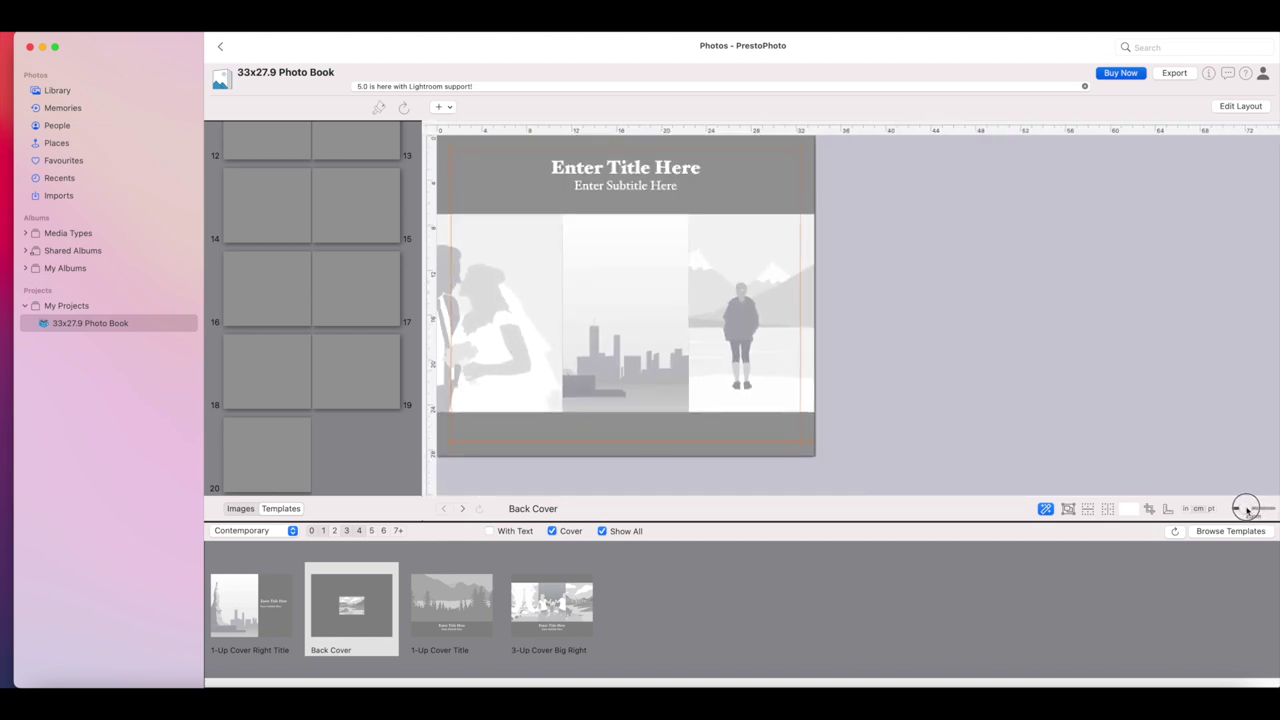
# Step: Check the colour palette without choosing, then auto-select a best-fit cover layout twice
pyautogui.click(1127, 510)
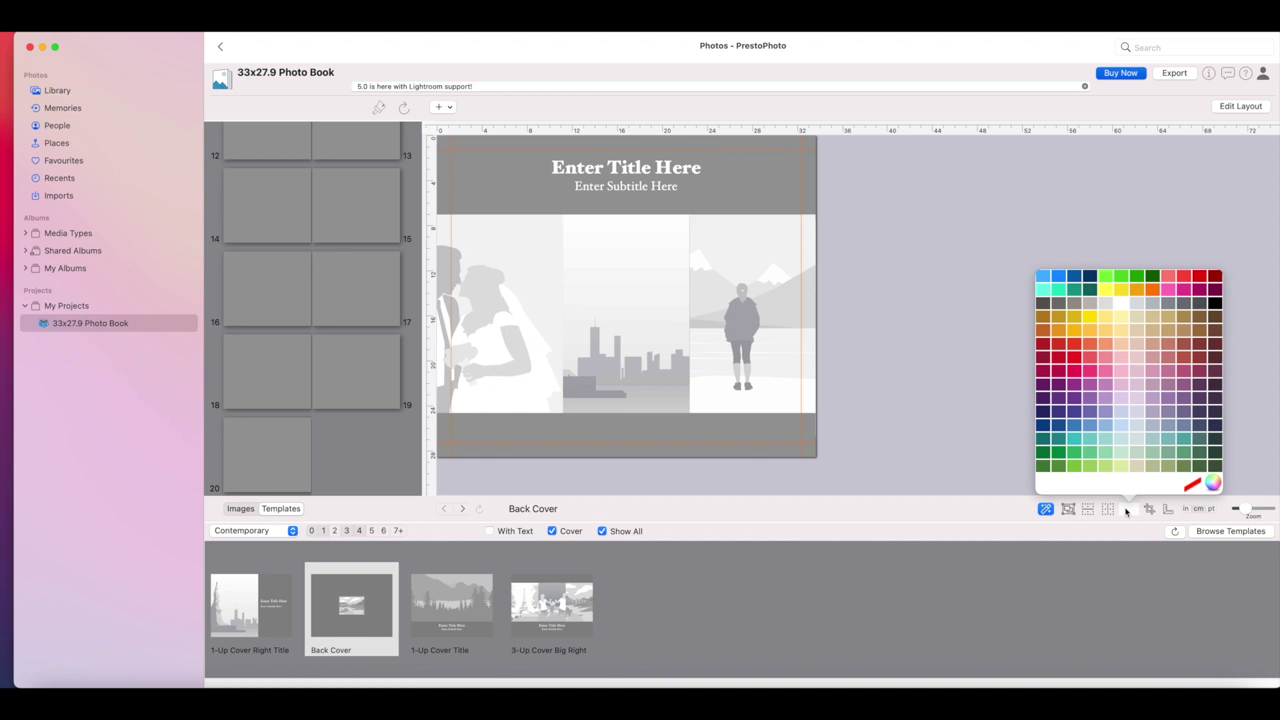
pyautogui.click(1127, 510)
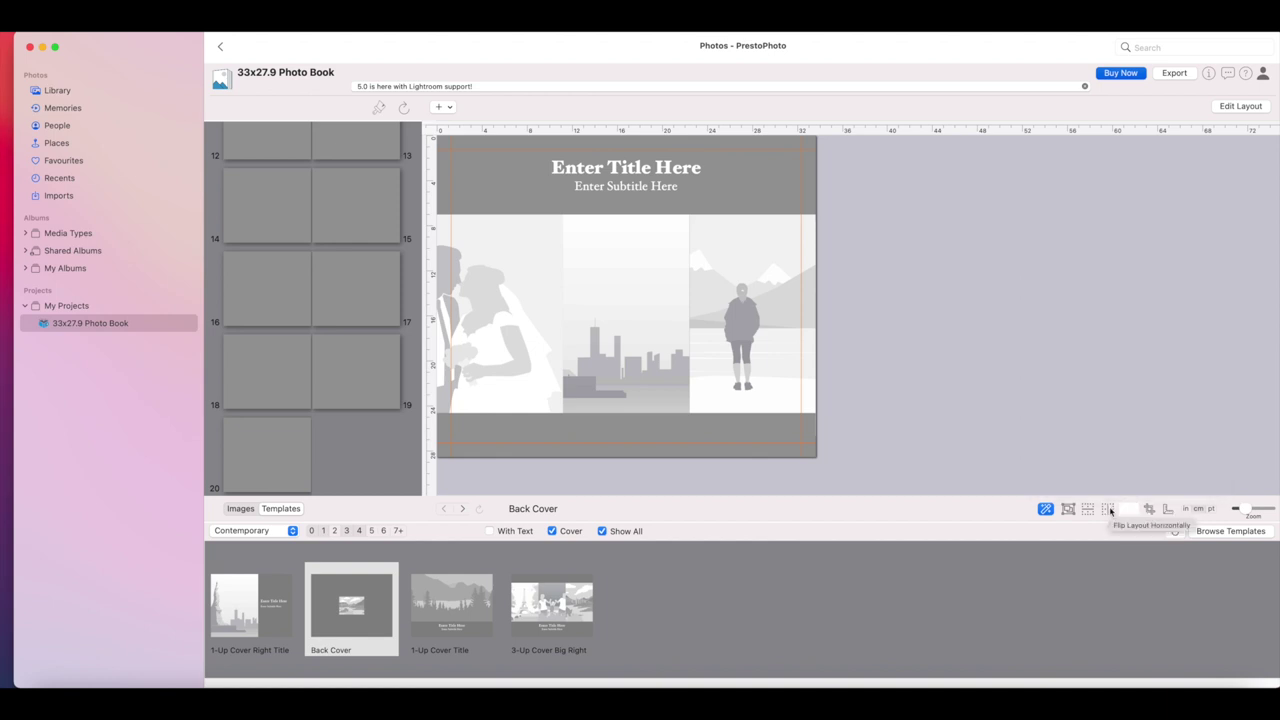
pyautogui.click(1045, 510)
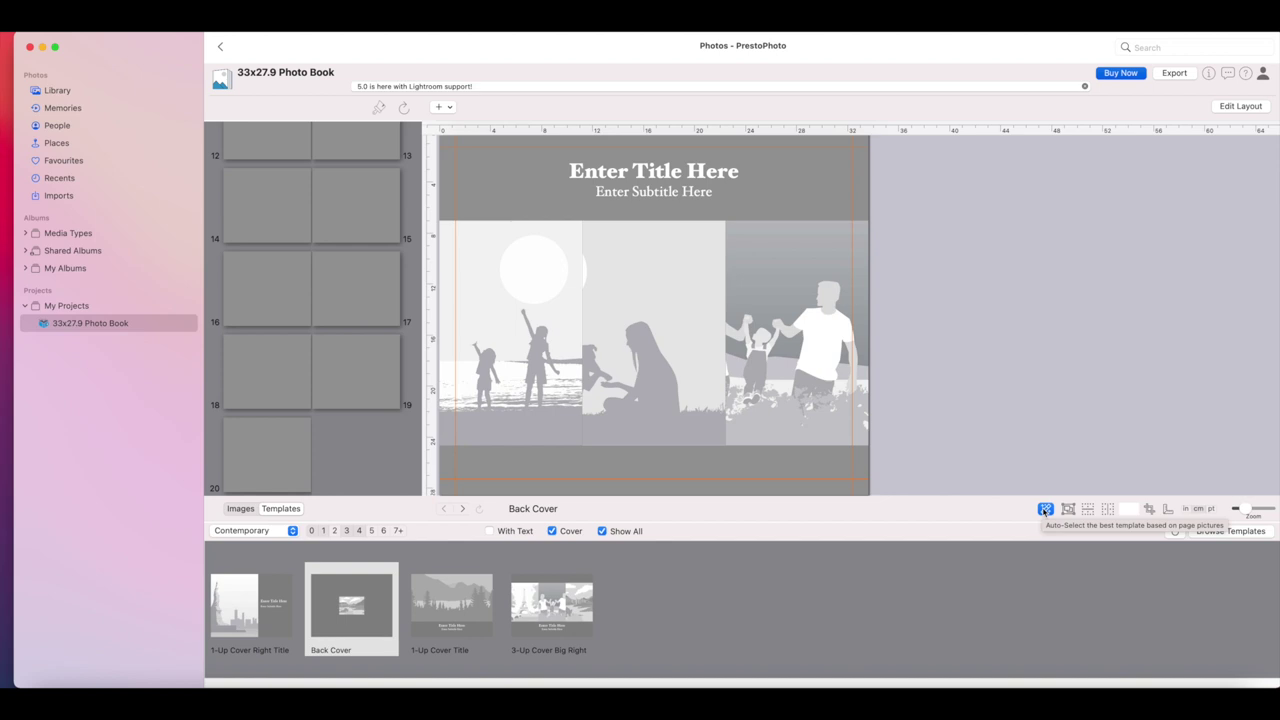
pyautogui.click(1045, 510)
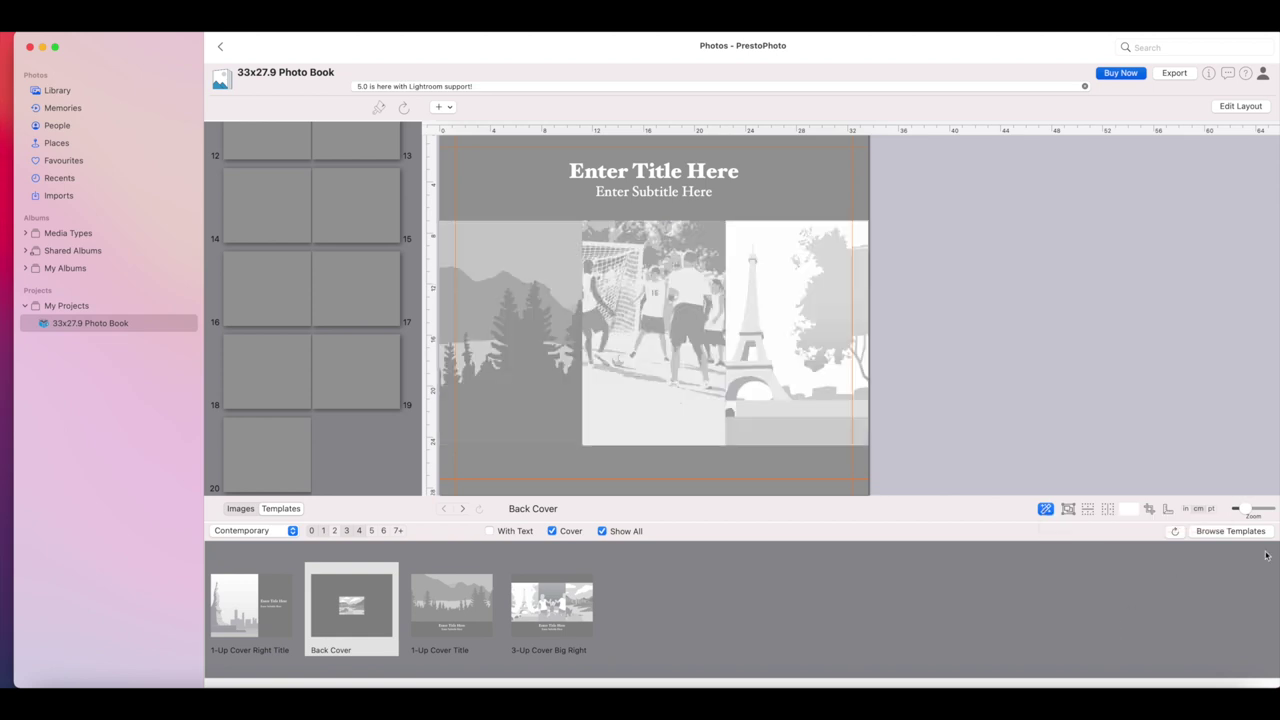
# Step: Scroll through the full book template list and cancel without applying one
pyautogui.click(1222, 533)
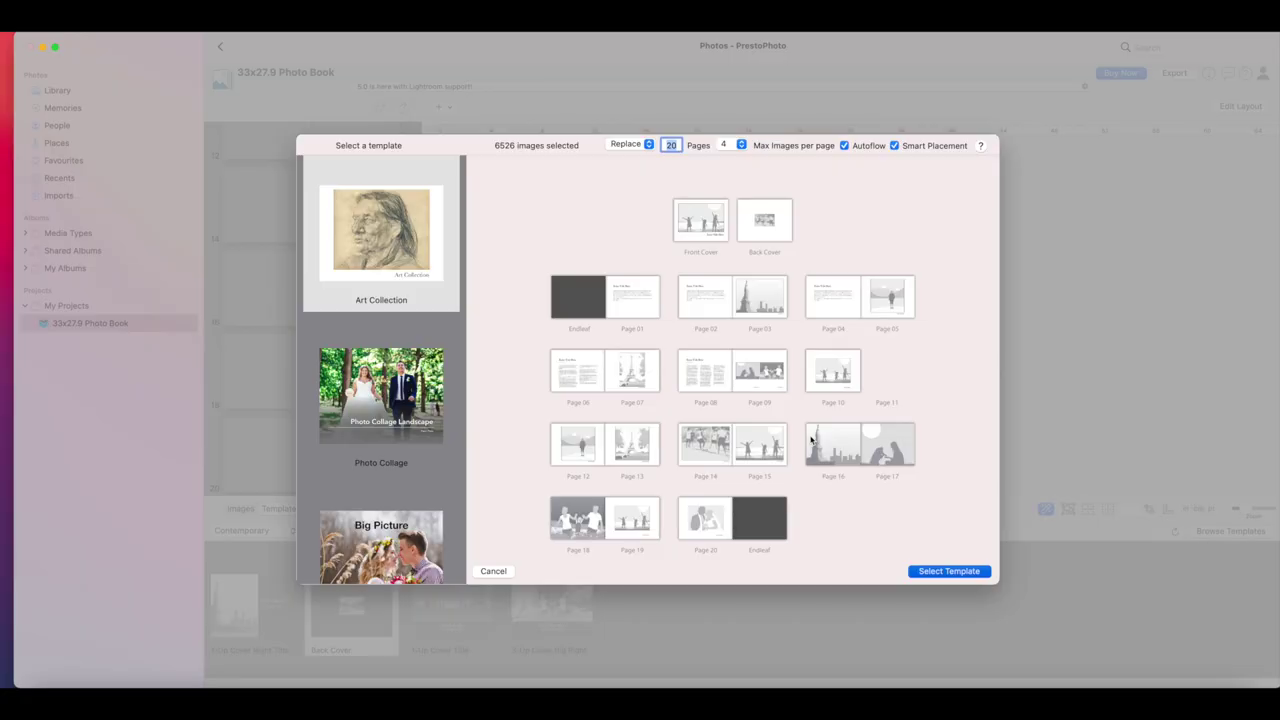
pyautogui.scroll(-5, 394, 368)
pyautogui.scroll(-3, 394, 368)
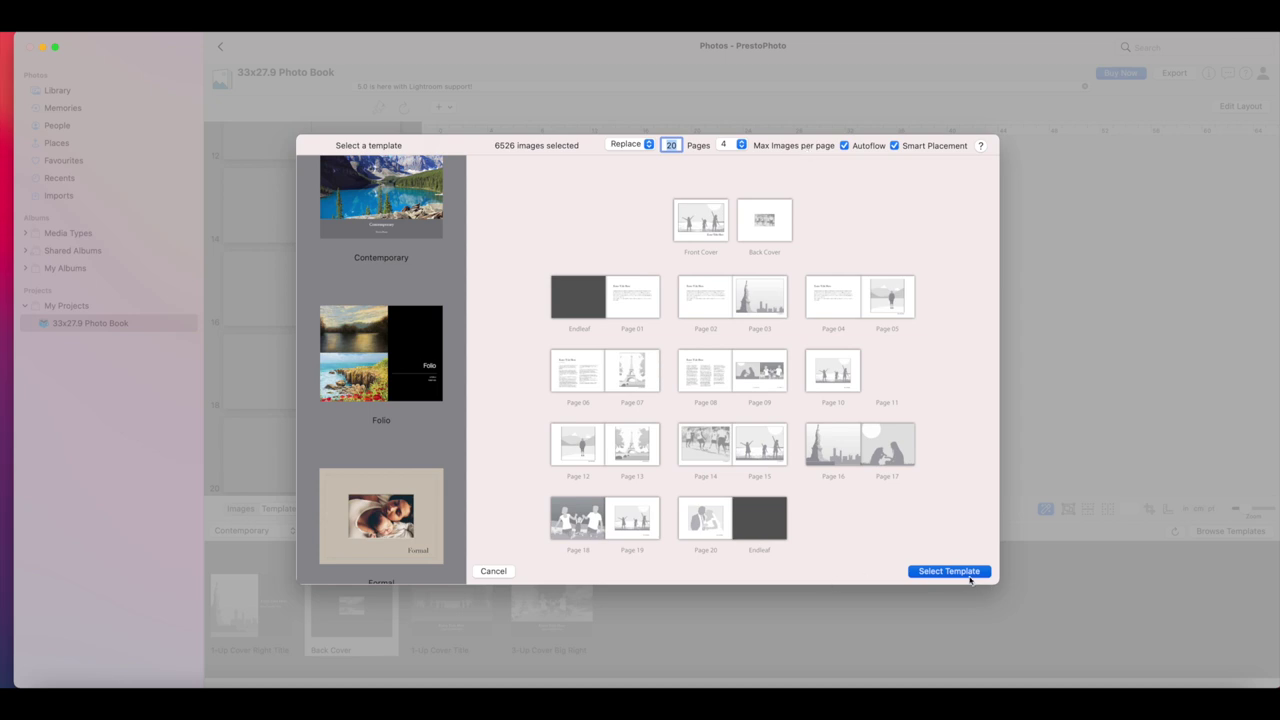
pyautogui.click(493, 572)
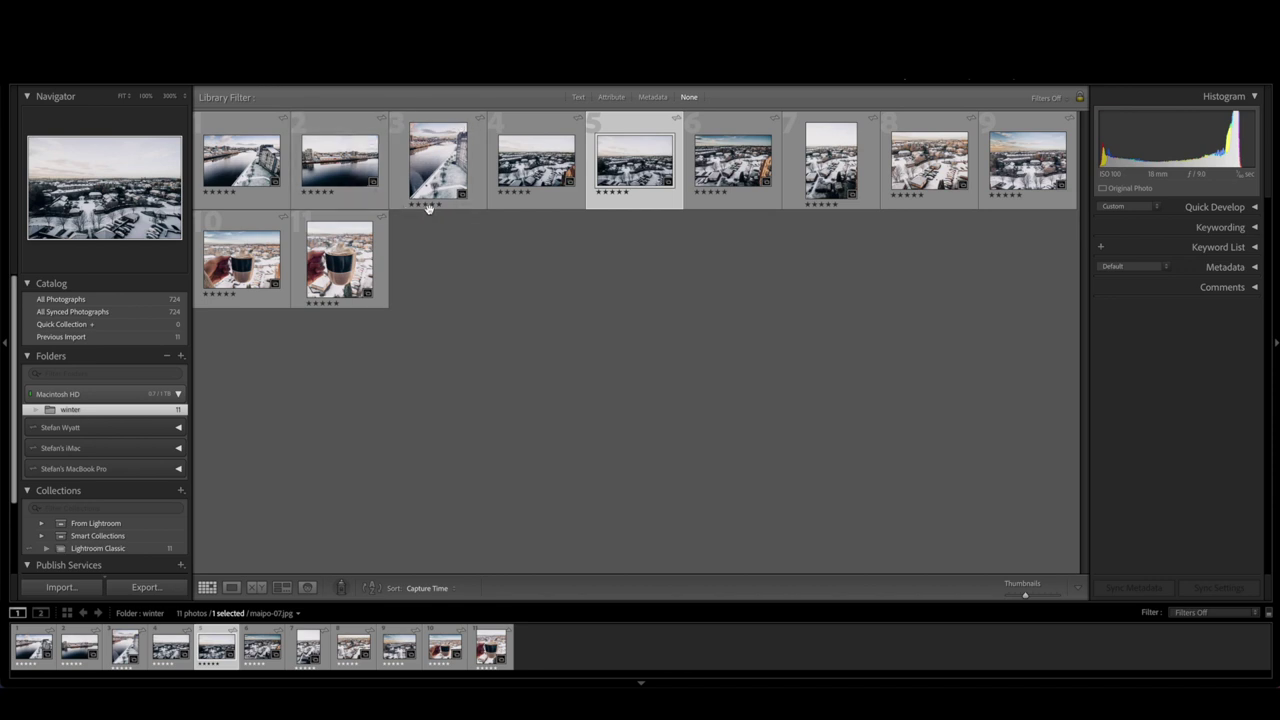
# Step: Select all 11 winter photos and try a new 'Lightroom Classic' collection, cancelling since it already exists
pyautogui.click(368, 152)
pyautogui.press('super+a')
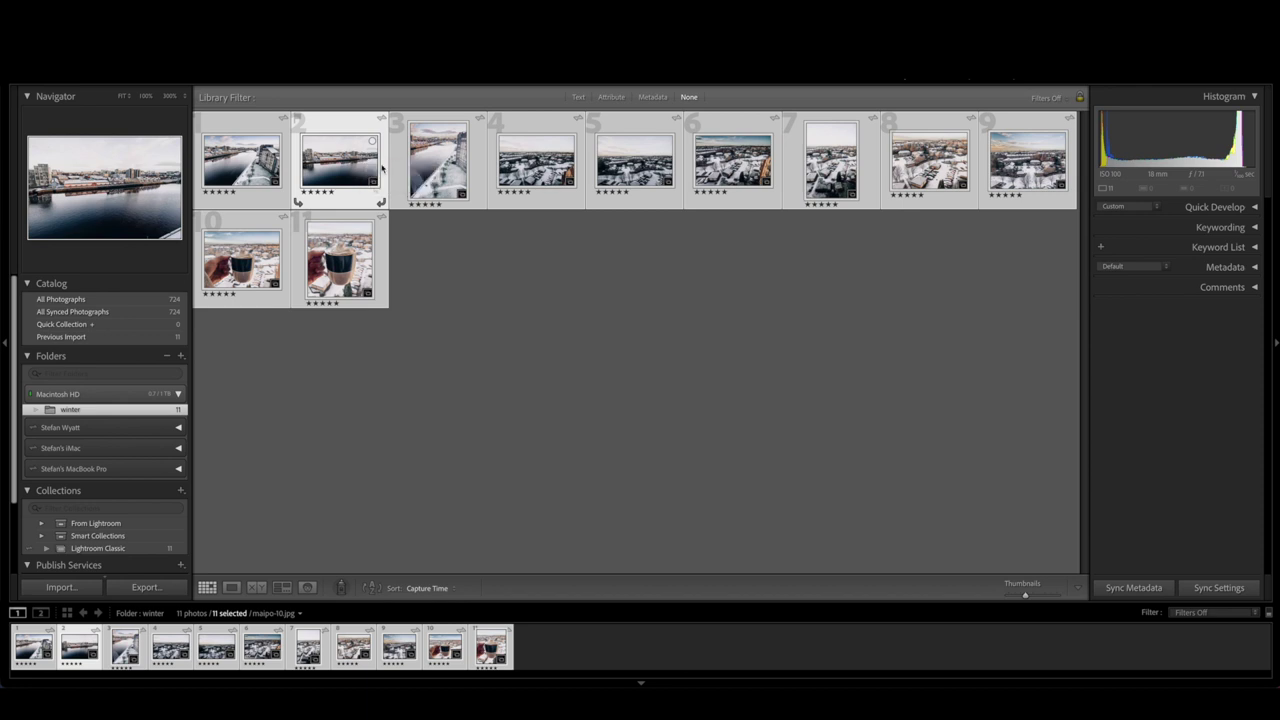
pyautogui.click(286, 78)
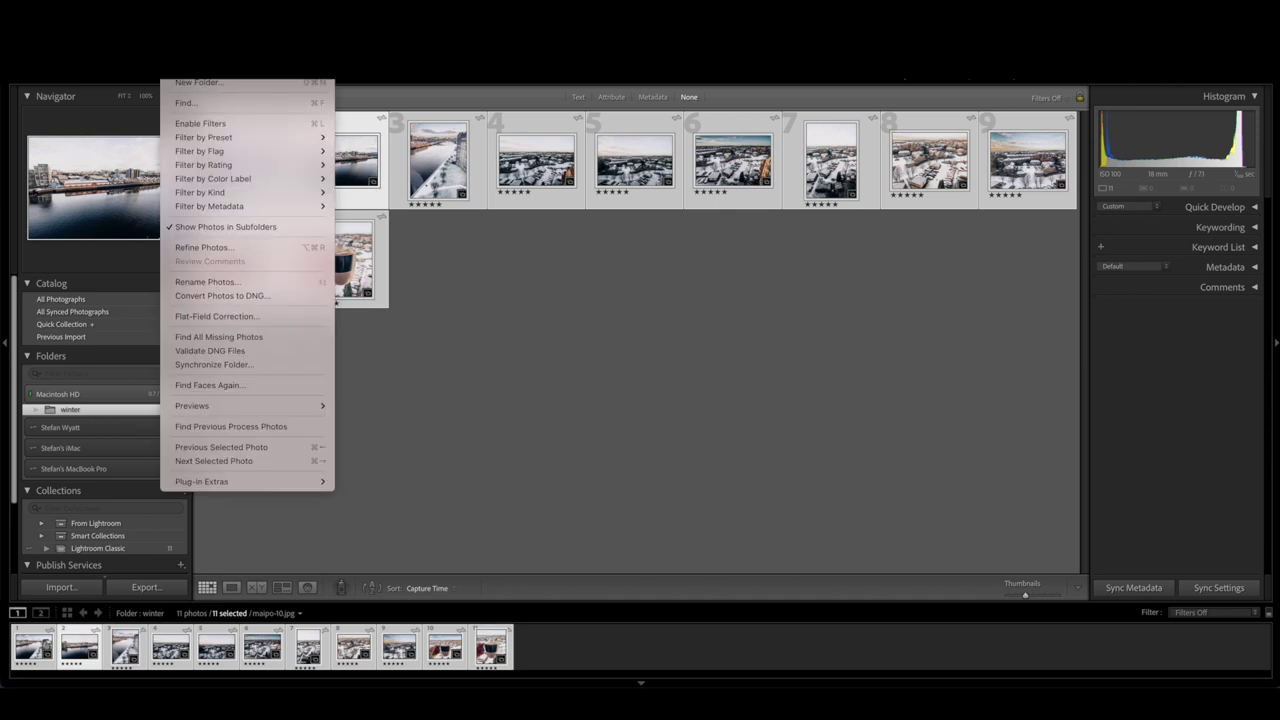
pyautogui.click(205, 40)
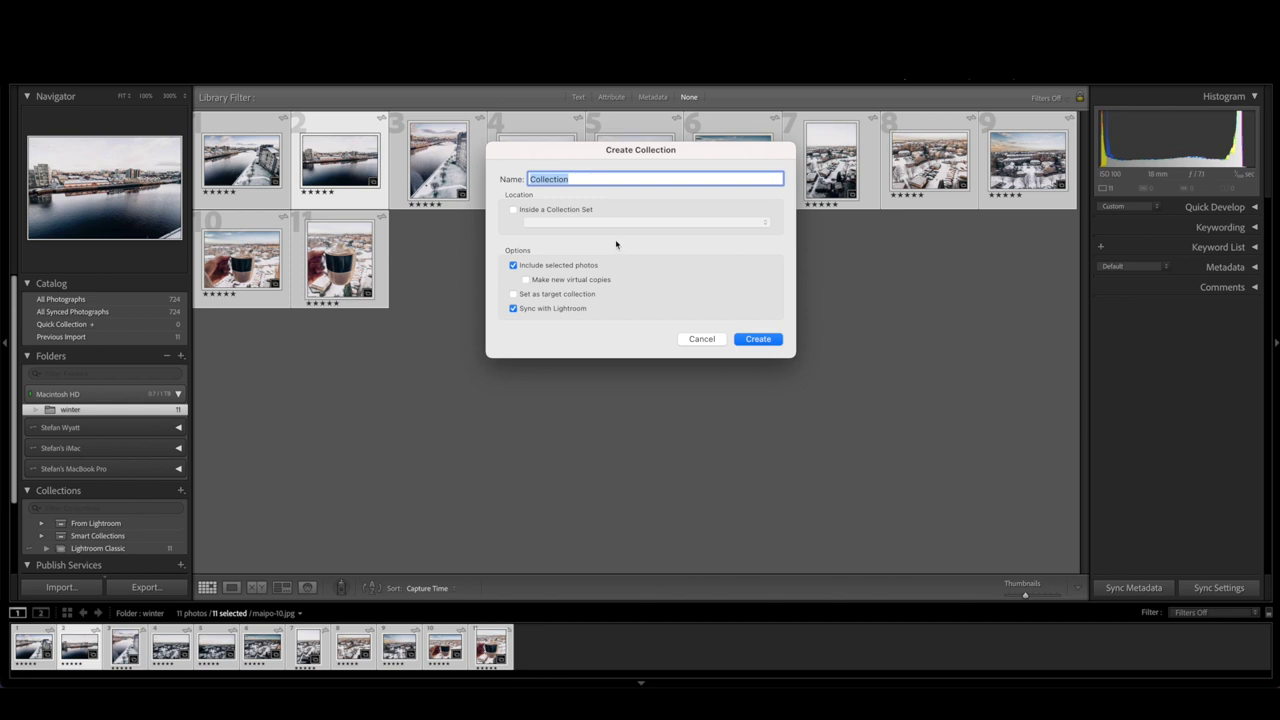
pyautogui.write('Lightroom Classic')
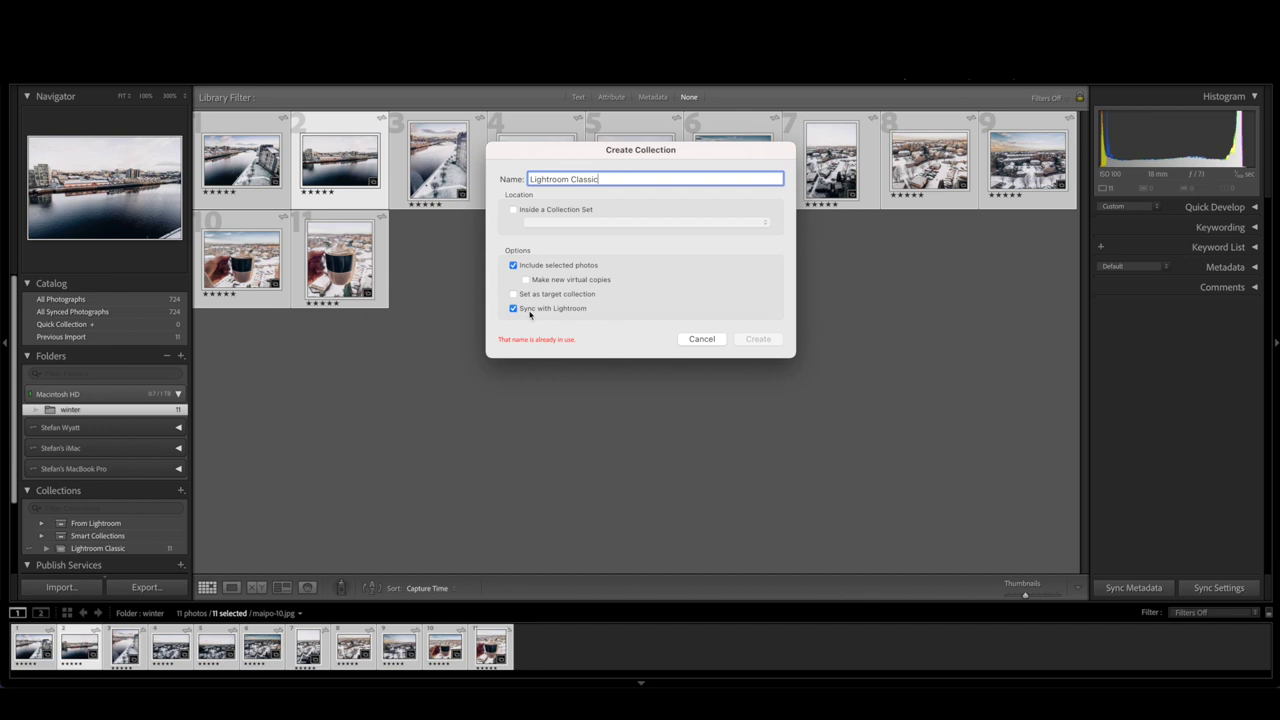
pyautogui.press('Escape')
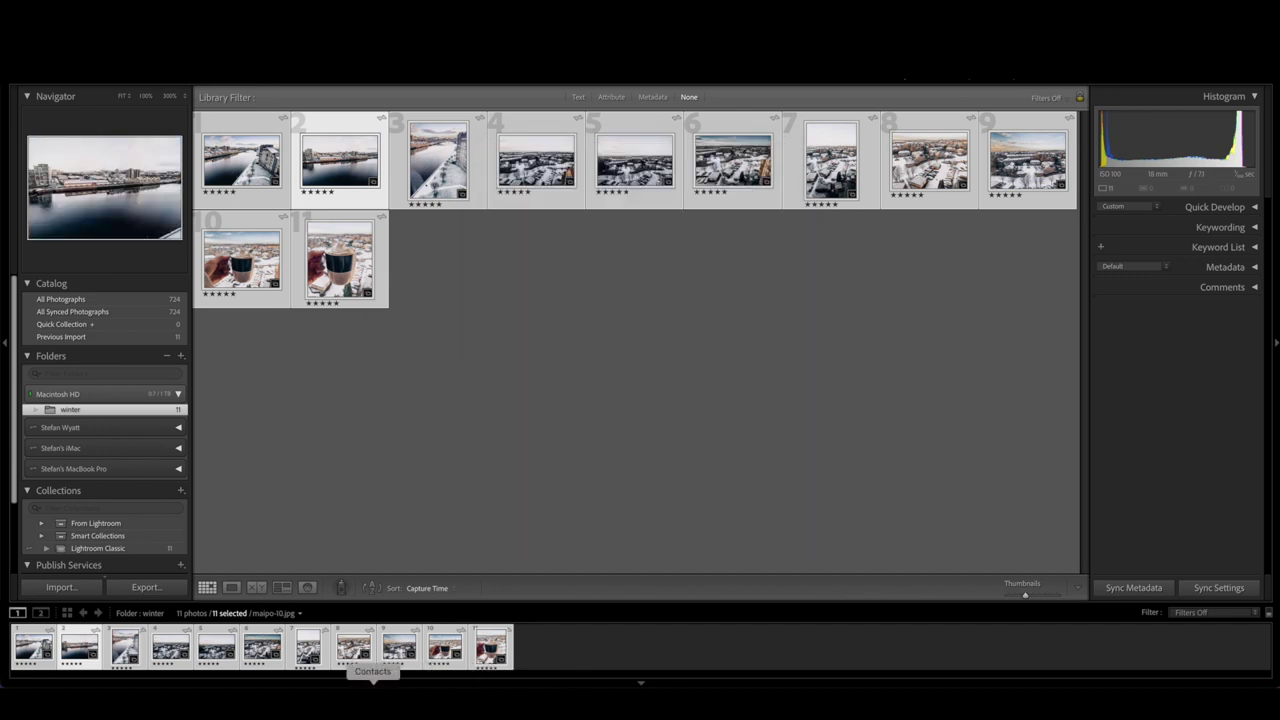
# Step: Open the synced Lightroom Classic album and place maipo-11 into page 2's middle photo slot
pyautogui.click(336, 695)
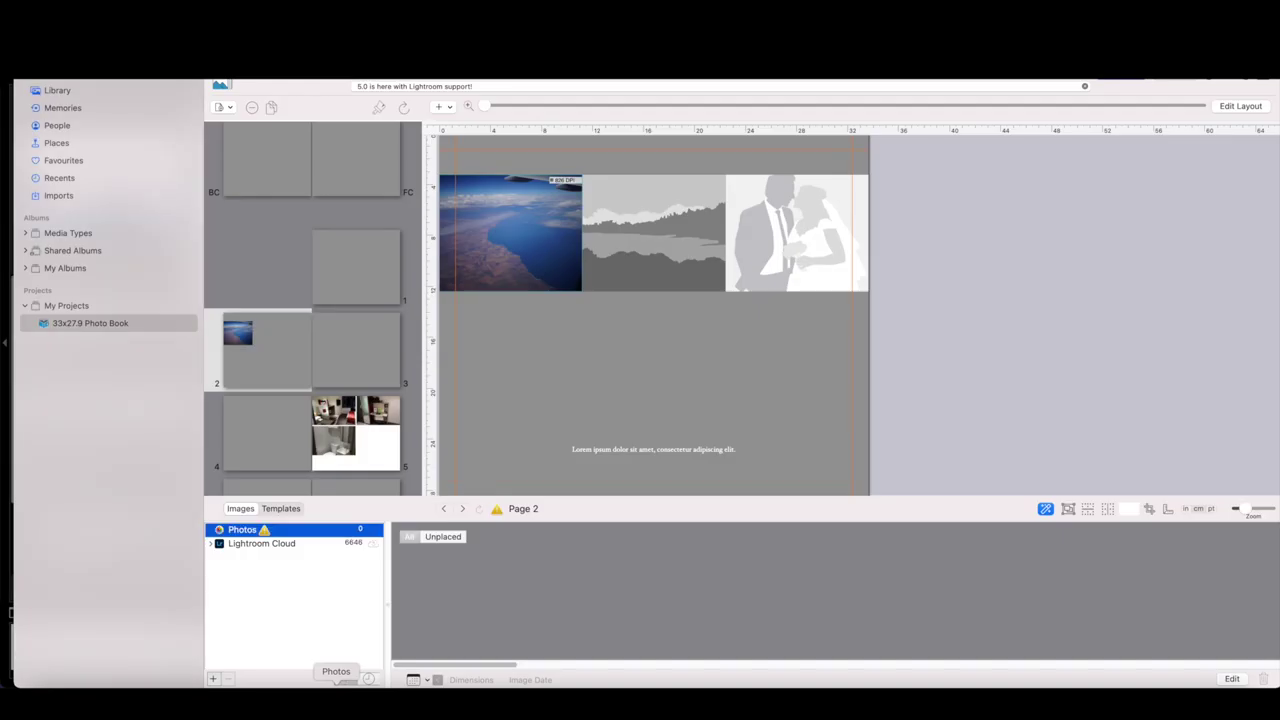
pyautogui.click(213, 545)
pyautogui.scroll(-15, 278, 588)
pyautogui.scroll(-3, 278, 588)
pyautogui.click(286, 605)
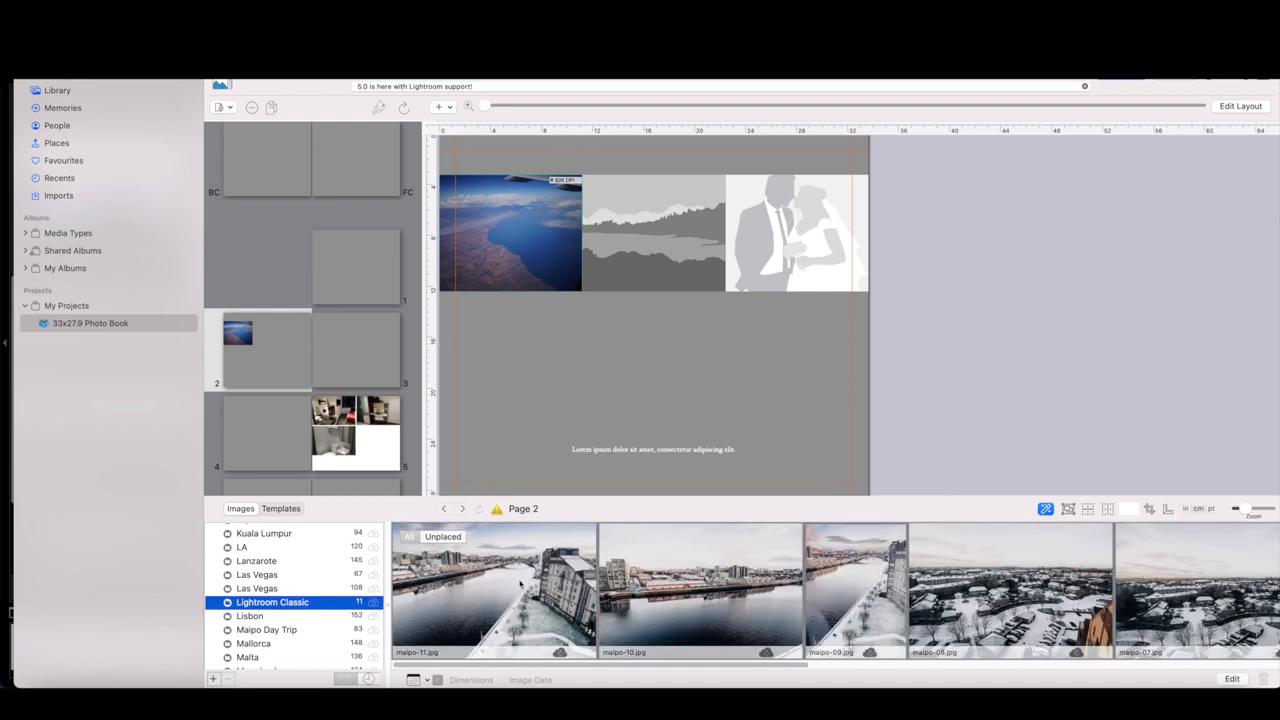
pyautogui.moveTo(520, 583); pyautogui.dragTo(600, 234)
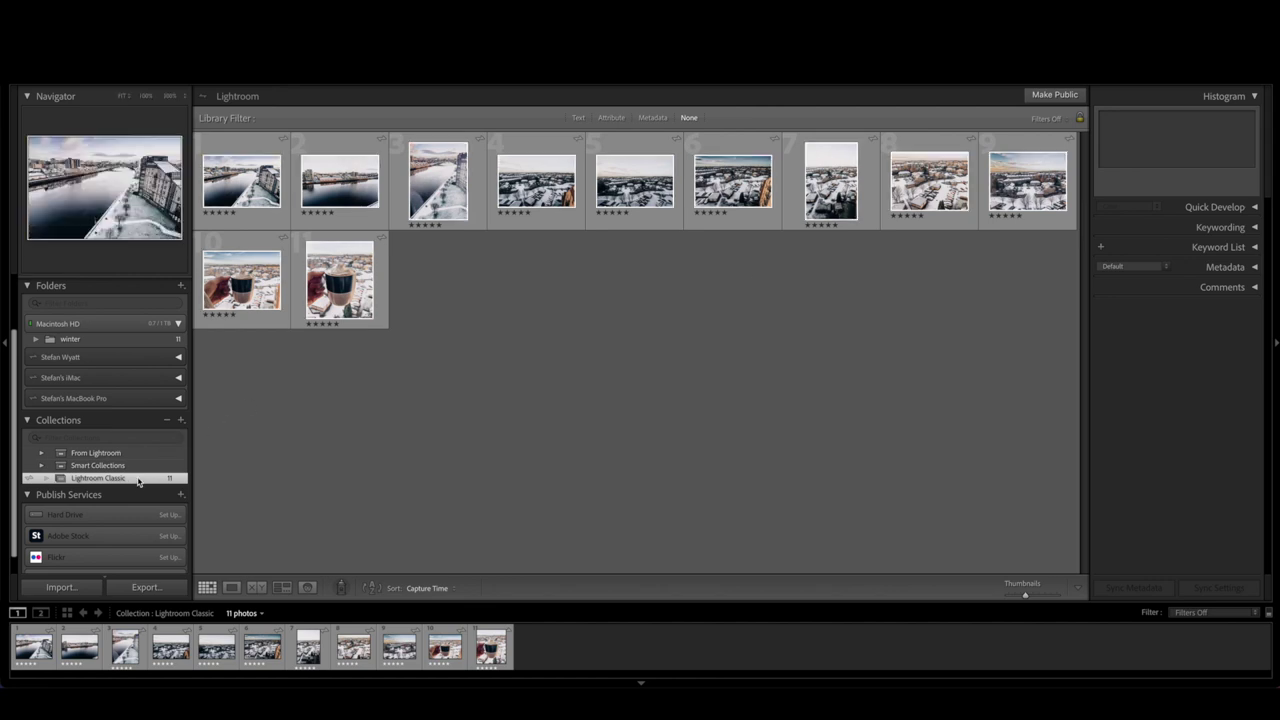
# Step: Reveal maipo-07 in Finder from Lightroom Classic and move the Finder window left
pyautogui.click(565, 338)
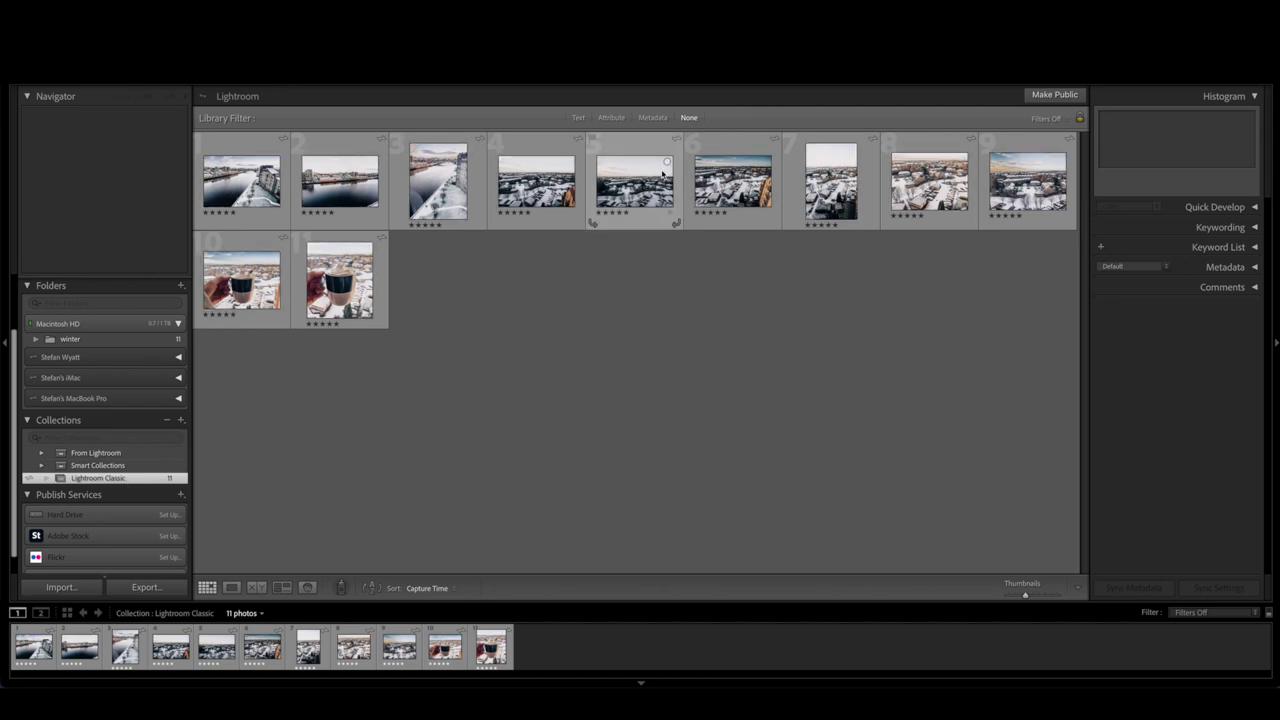
pyautogui.click(650, 182)
pyautogui.rightClick(642, 187)
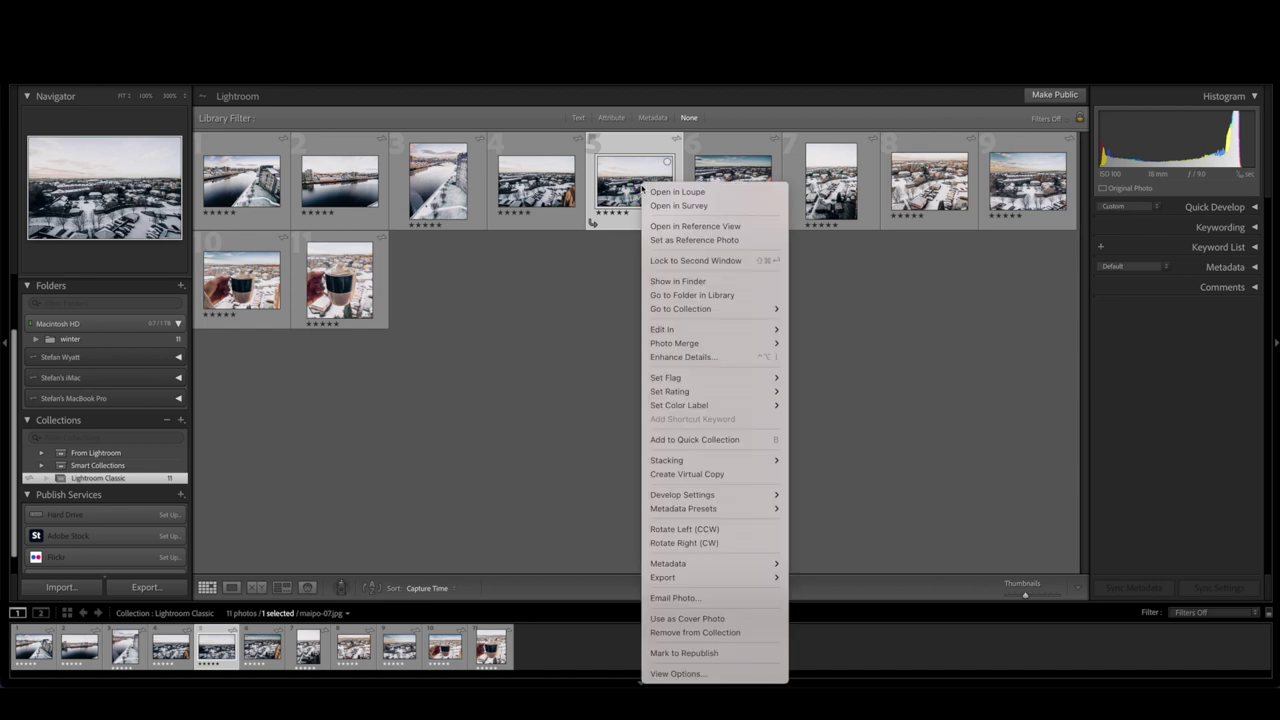
pyautogui.click(690, 281)
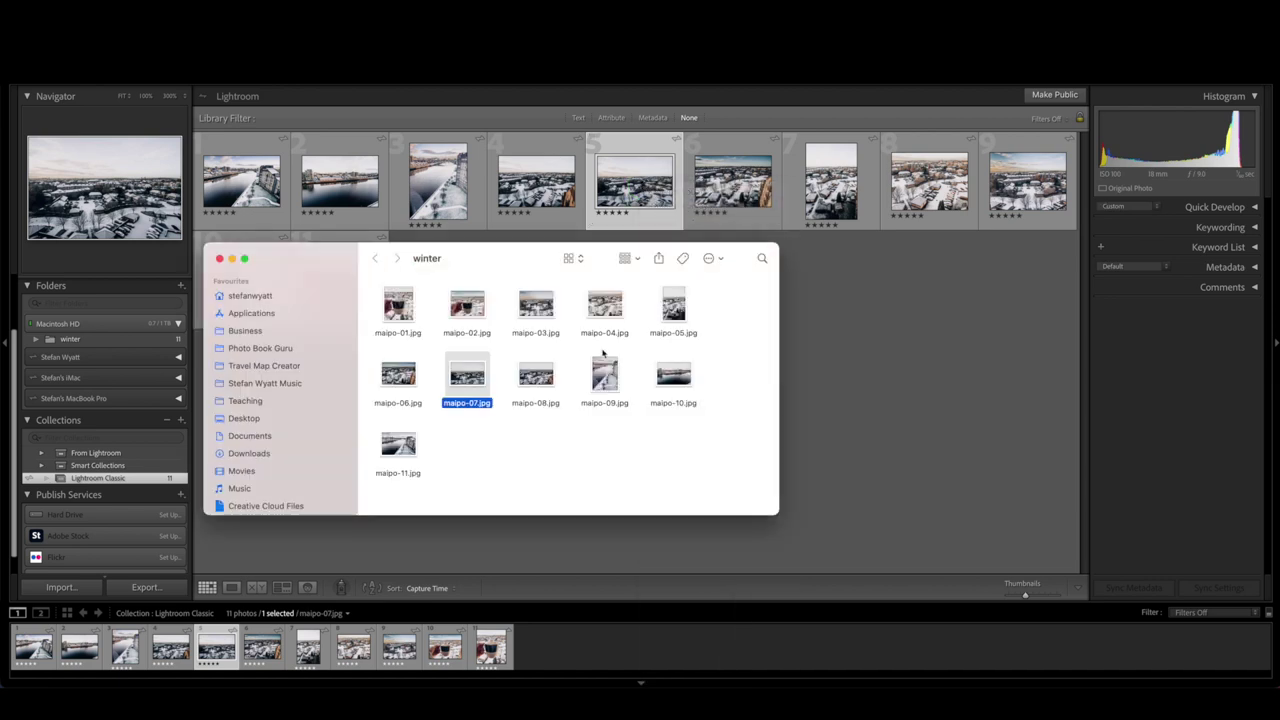
pyautogui.moveTo(516, 259); pyautogui.dragTo(395, 271)
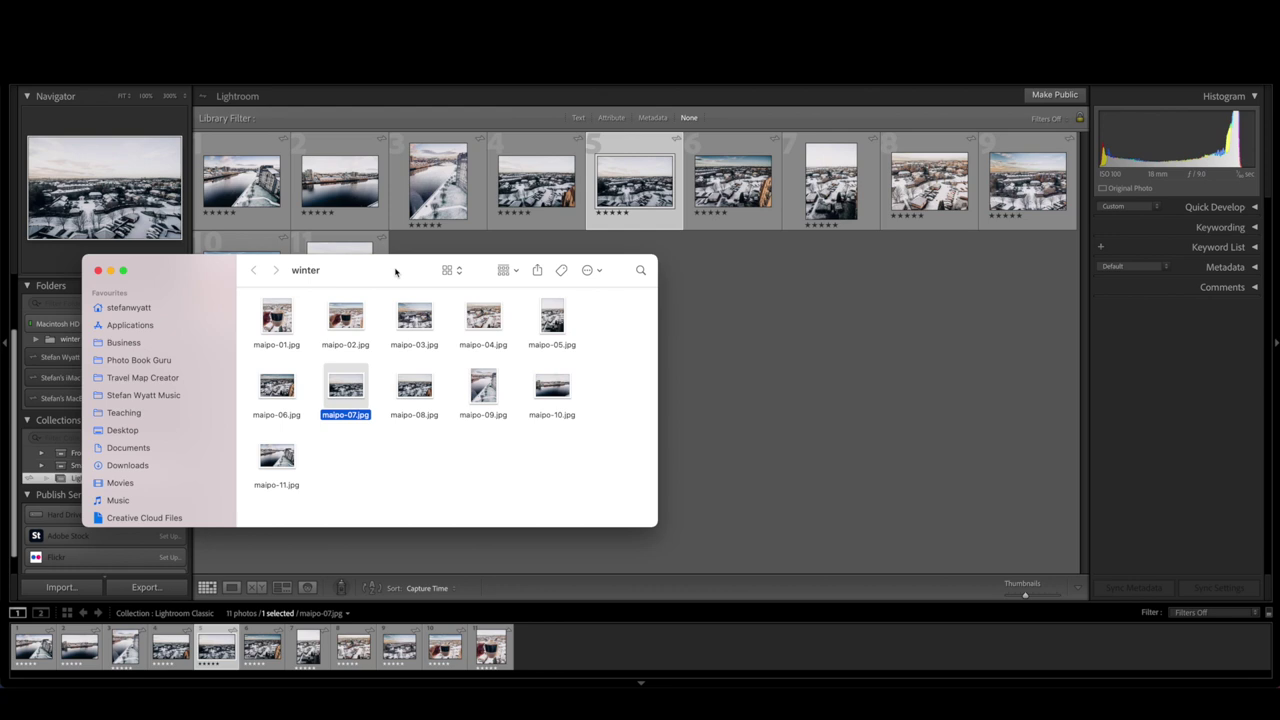
# Step: Add all eleven winter files from Finder to Lightroom's Lightroom Classic album
pyautogui.moveTo(597, 495); pyautogui.dragTo(191, 257)
pyautogui.click(470, 690)
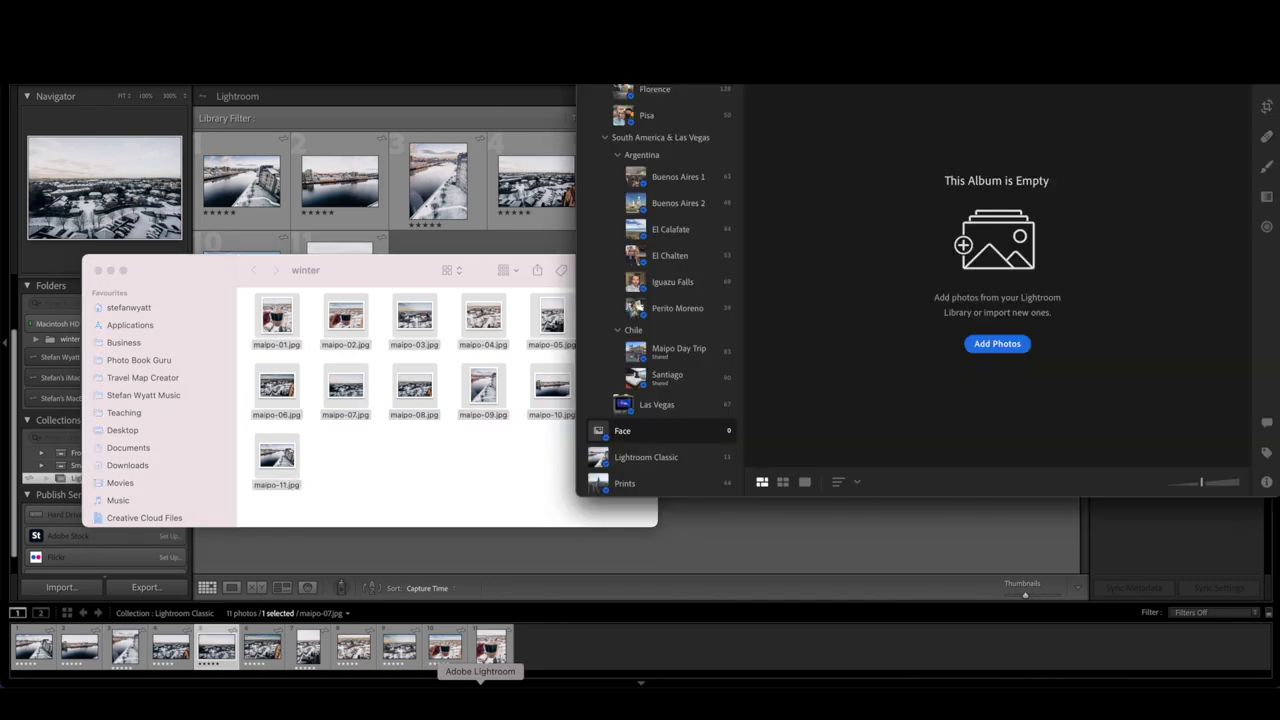
pyautogui.moveTo(408, 325); pyautogui.dragTo(921, 251)
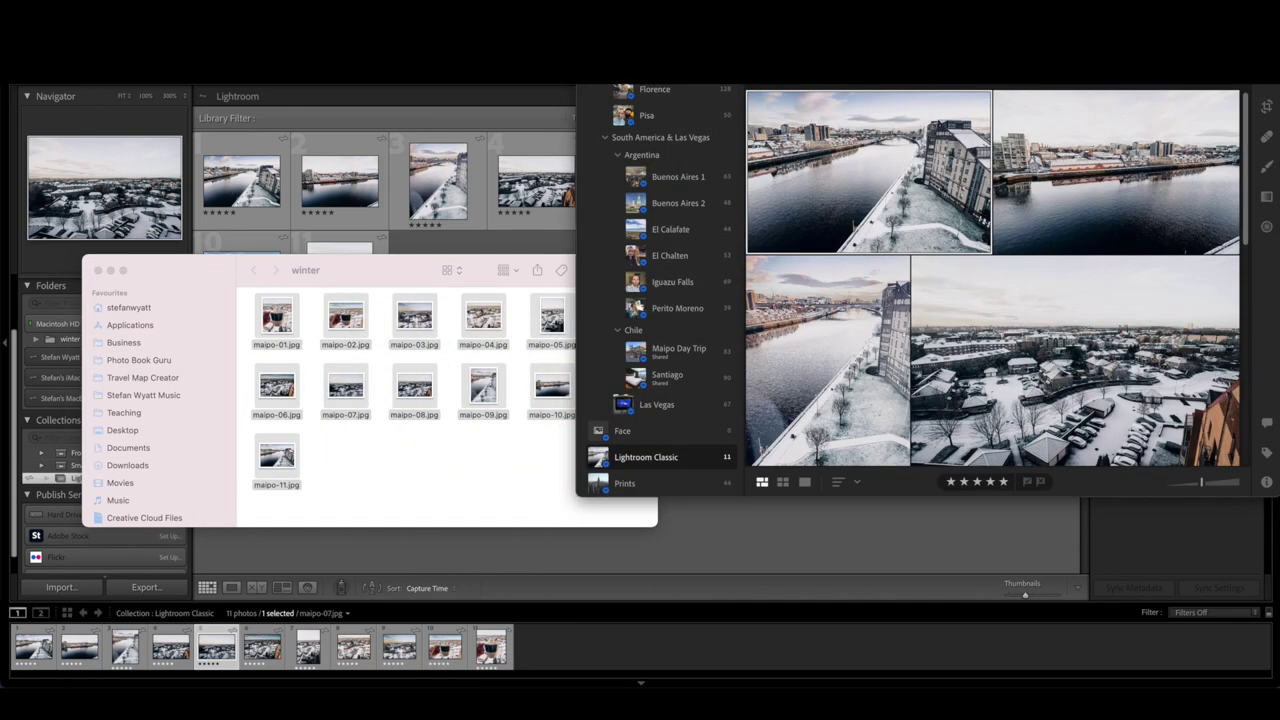